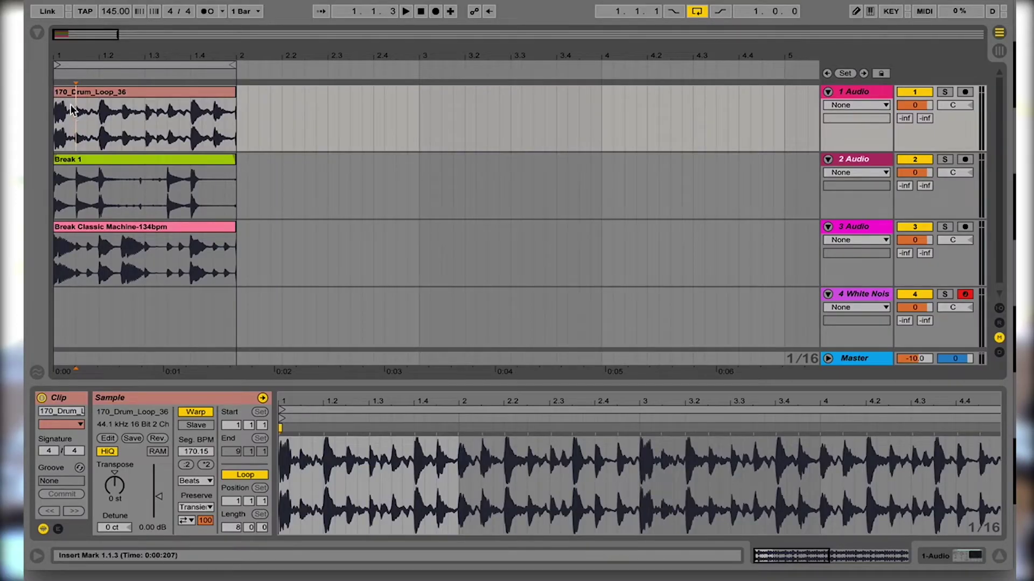
Select the clips on all three drum tracks and split them at every eighth note from 1.1.3 through bar 1.
key("shift+Down")
key("shift+Down")
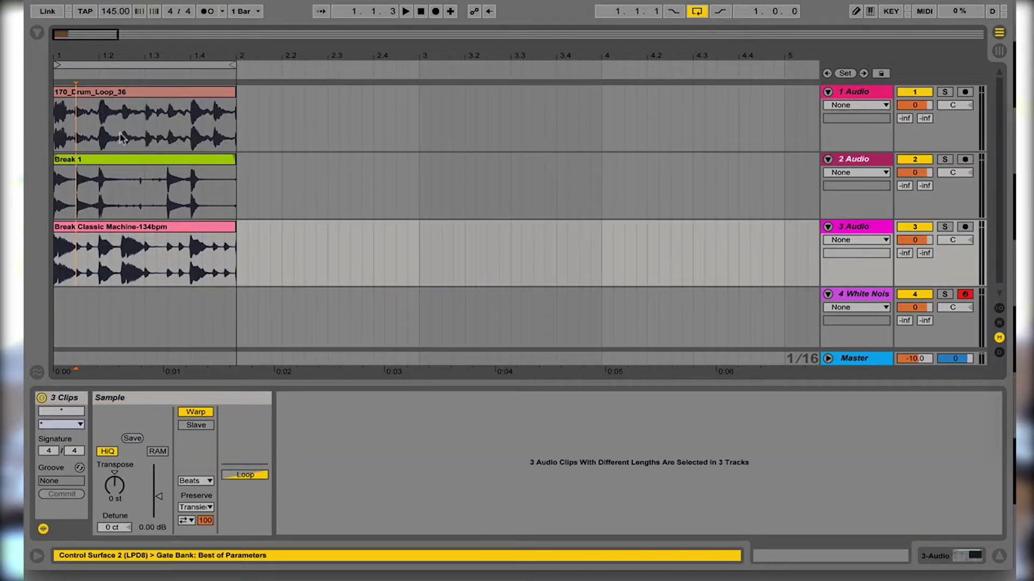
key("ctrl+e")
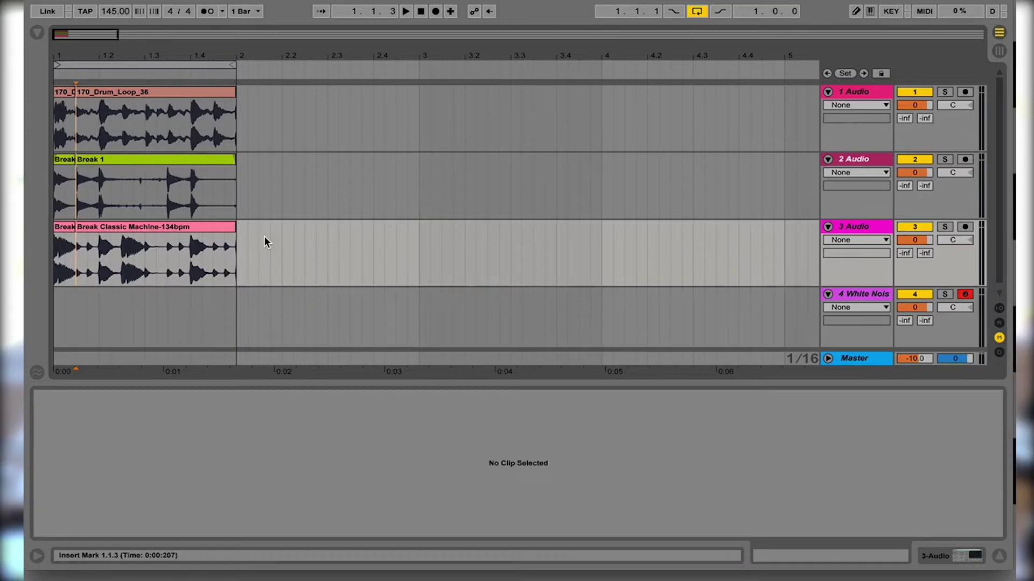
key("Right")
key("ctrl+e")
key("Right")
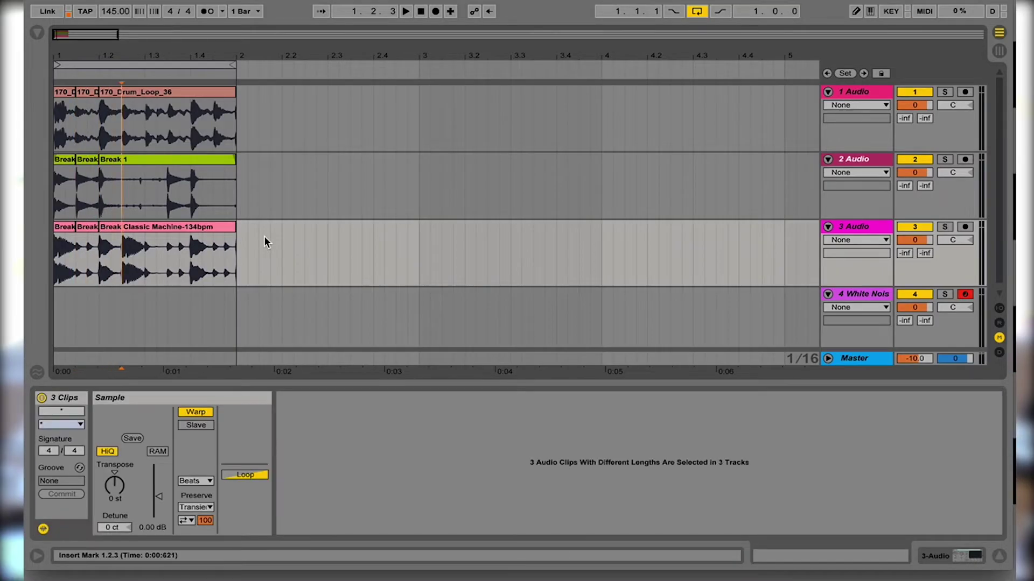
key("ctrl+e")
key("Right")
key("ctrl+e")
key("Right")
key("ctrl+e")
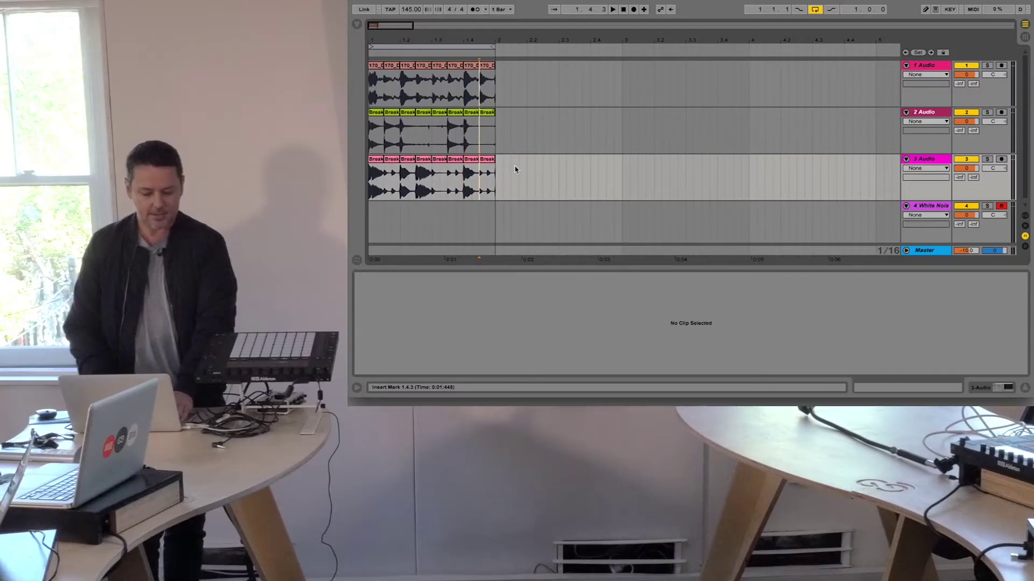
key("Right")
key("ctrl+e")
key("Right")
key("ctrl+e")
Try deactivating individual slices, then reactivate them all and select bar 1 across the three tracks.
left_click(388, 65)
key("ctrl+a")
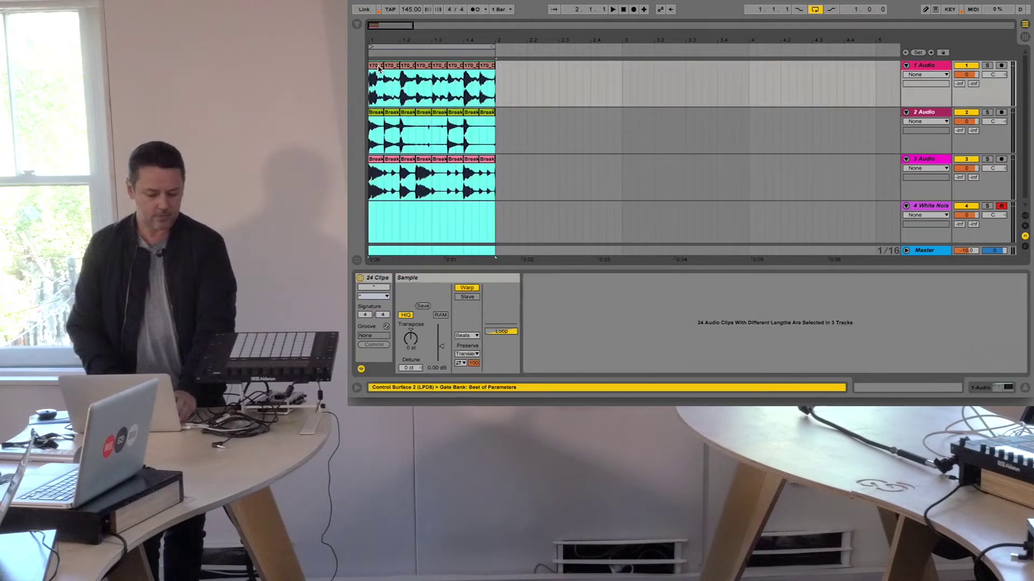
left_click(379, 68)
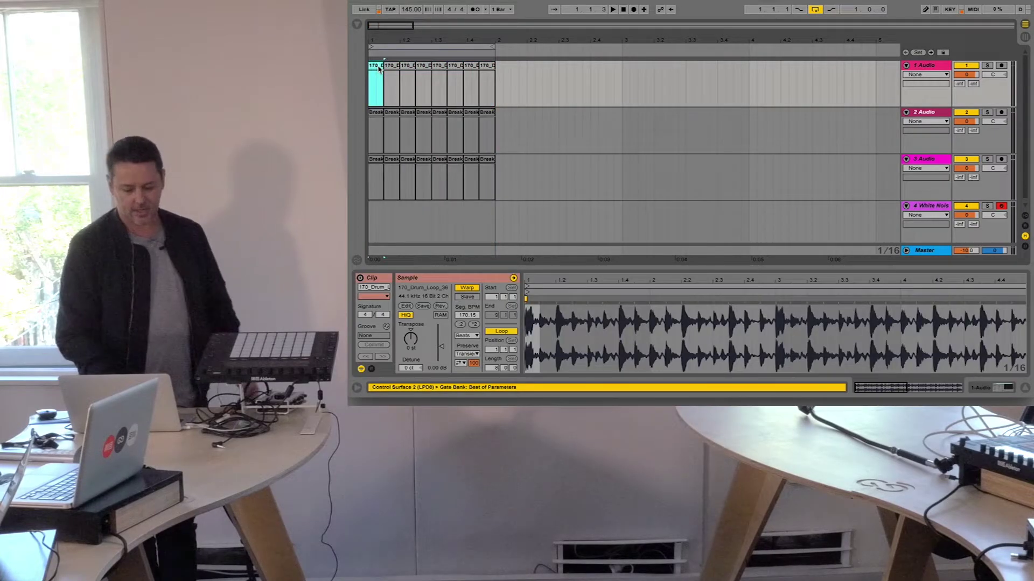
left_click(85, 159)
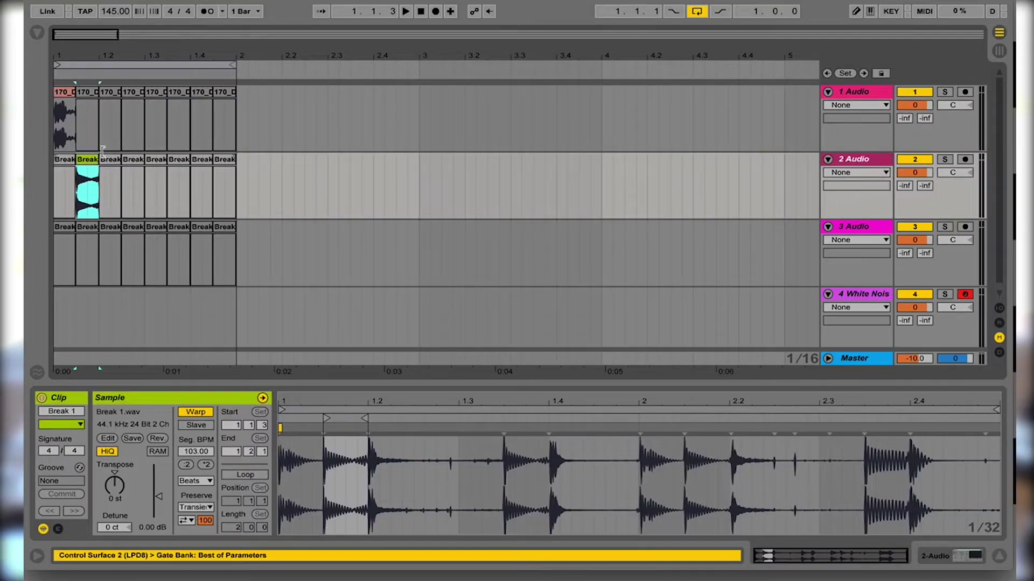
left_click(111, 93)
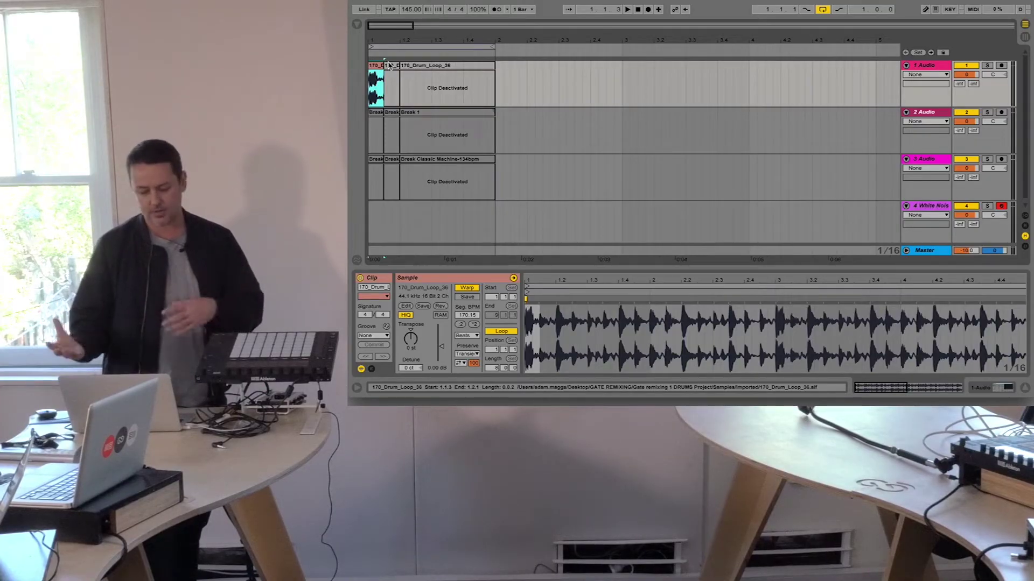
key("0")
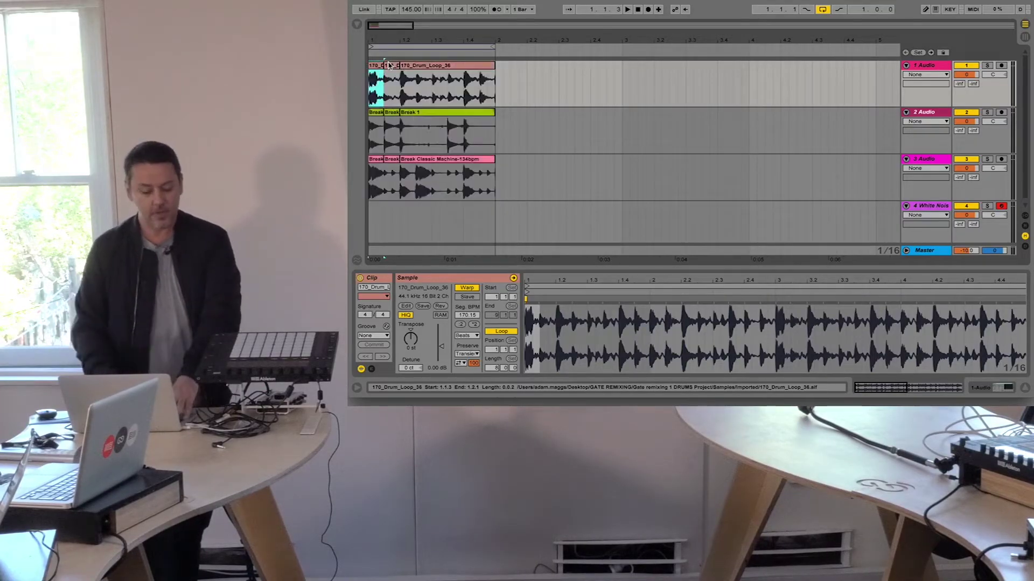
left_click_drag(389, 65, 400, 183)
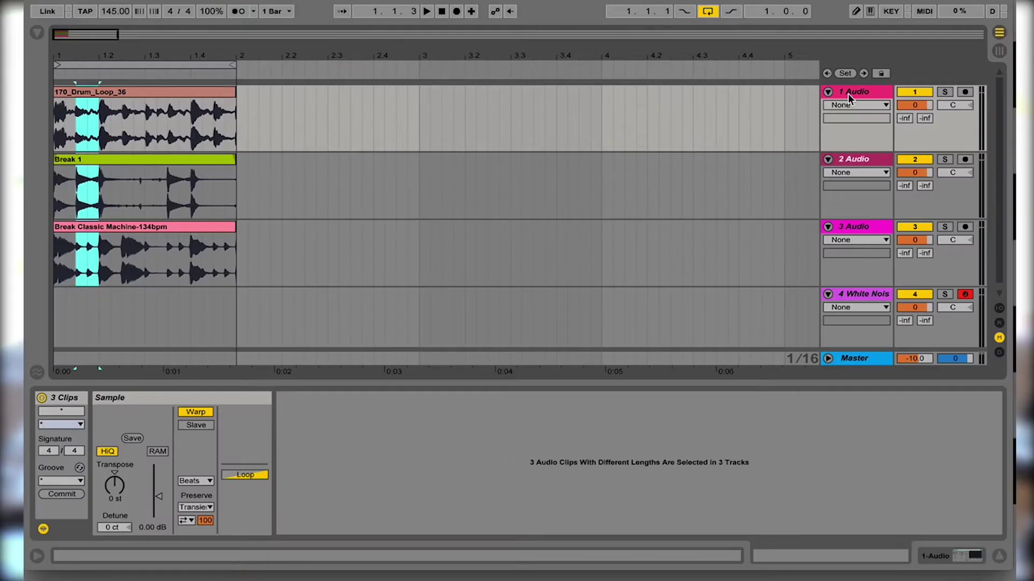
Turn on the drum track's Gate and mute the Break 1 and Break Classic Machine tracks.
left_click(849, 97)
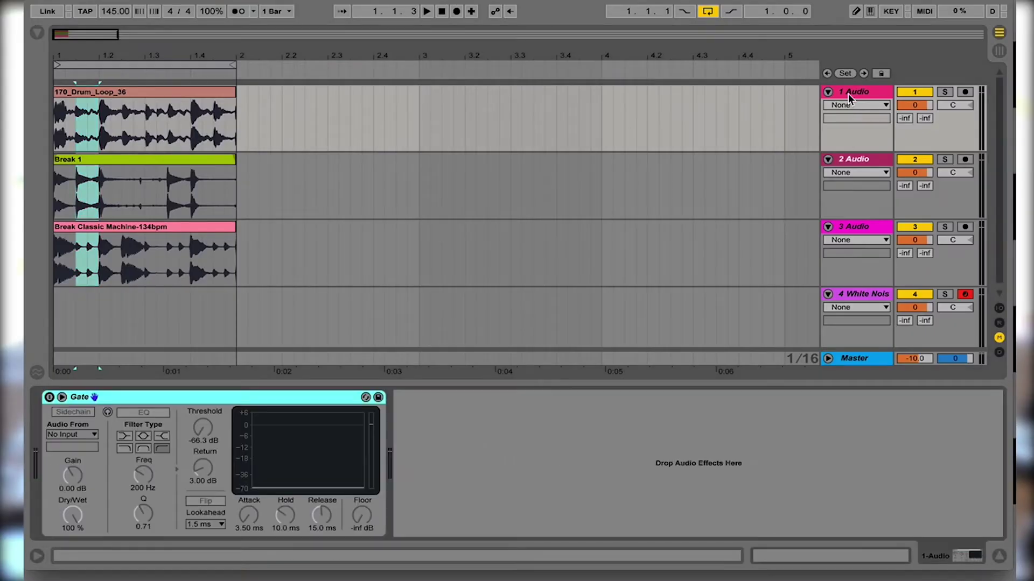
left_click(61, 399)
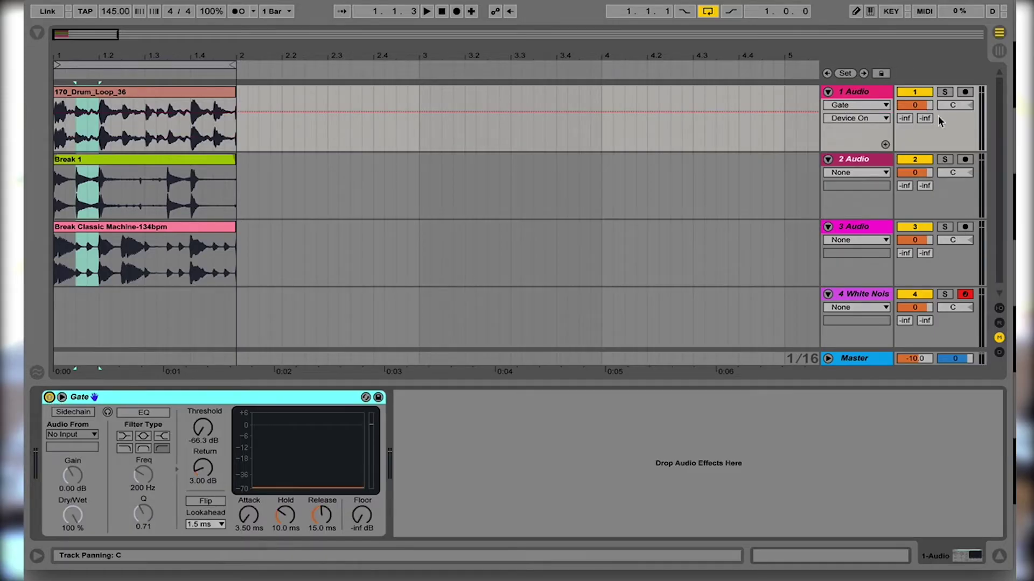
left_click(918, 158)
left_click(917, 228)
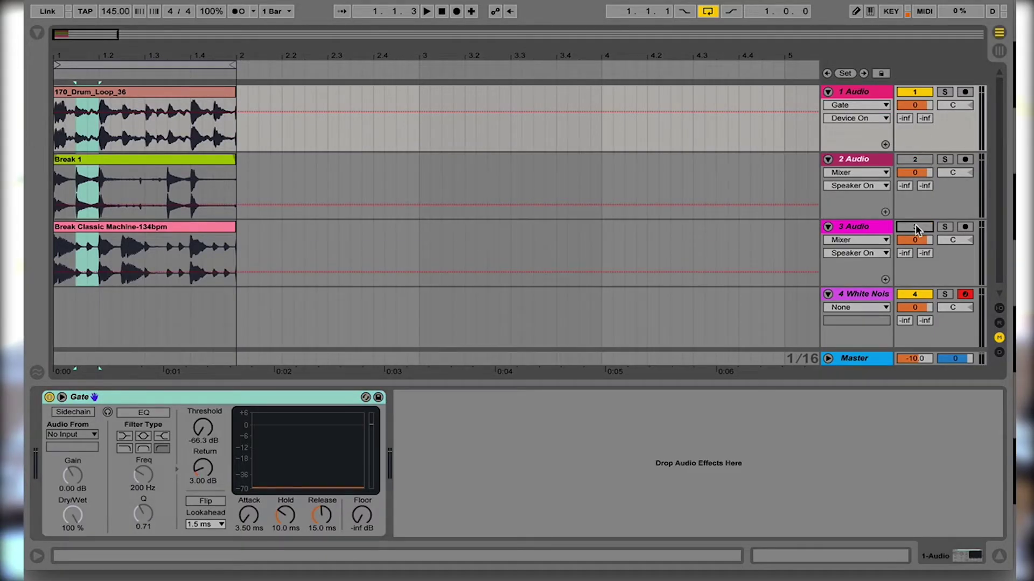
Audition the gated drum loop, then enable the Gate's Sidechain.
left_click(123, 93)
key("space")
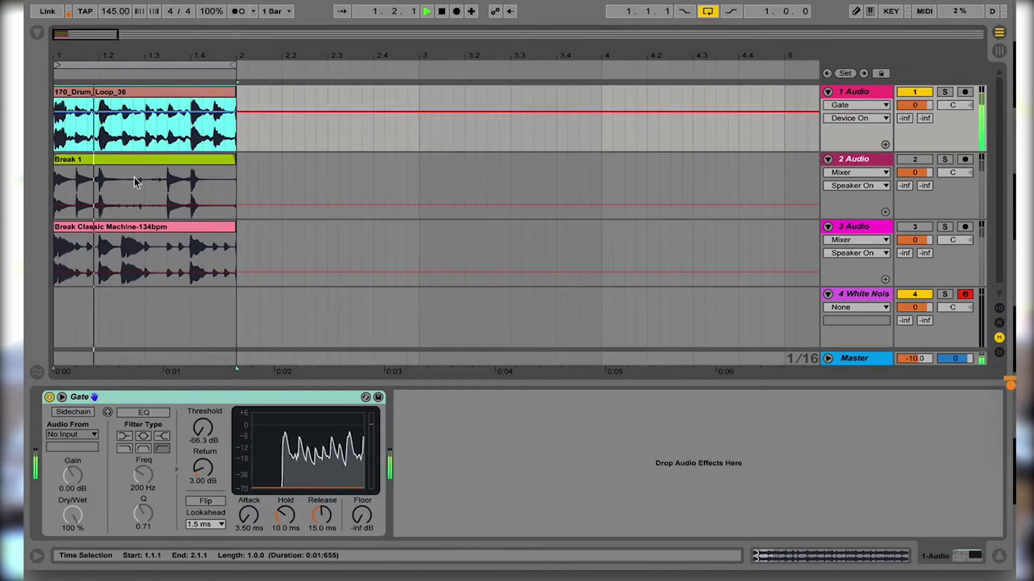
key("space")
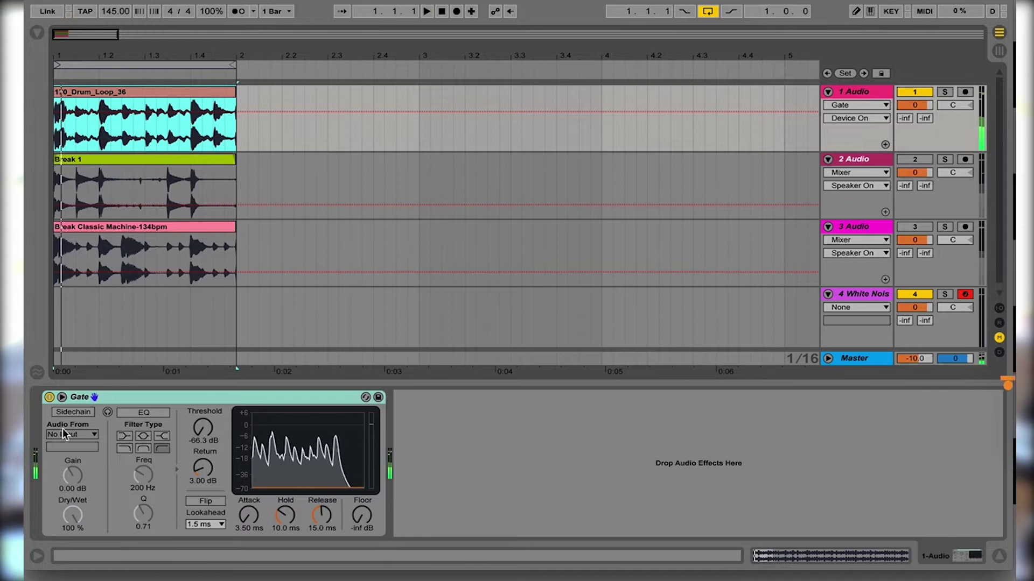
left_click(73, 412)
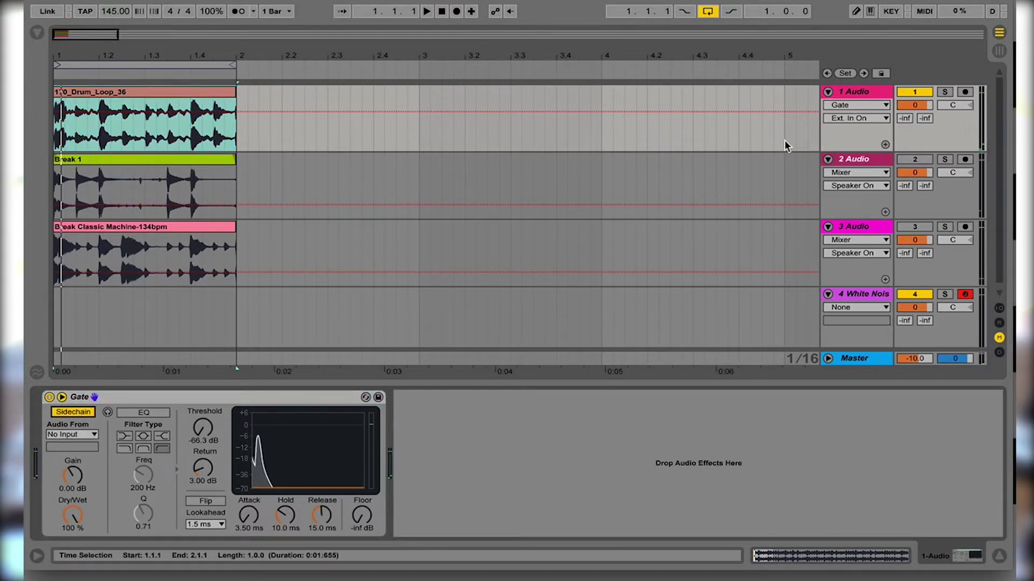
scroll(840, 193, "down", 1)
Key the drum Gate's sidechain from 4-White Noise and play back to listen.
left_click(866, 287)
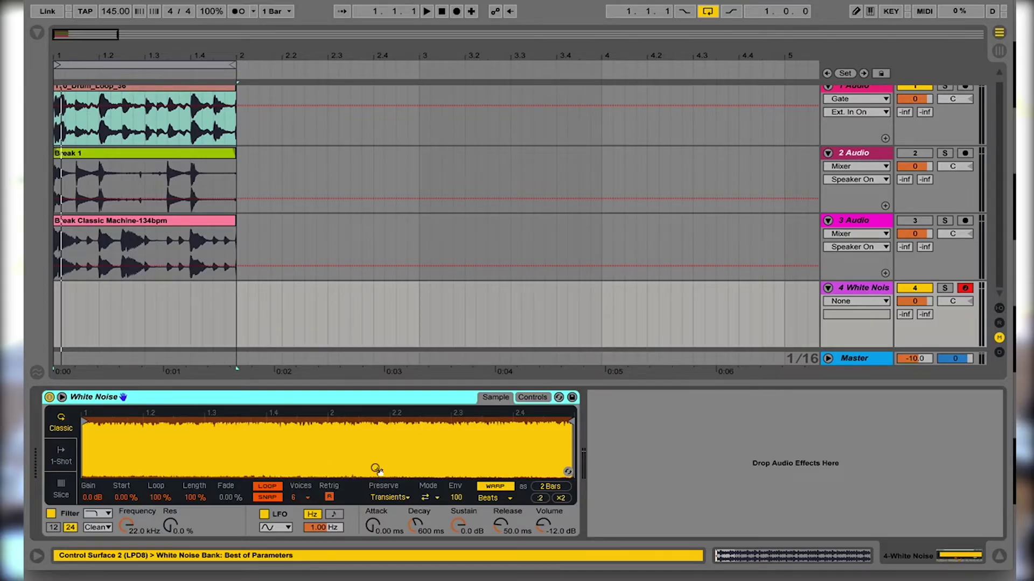
left_click(843, 143)
key("space")
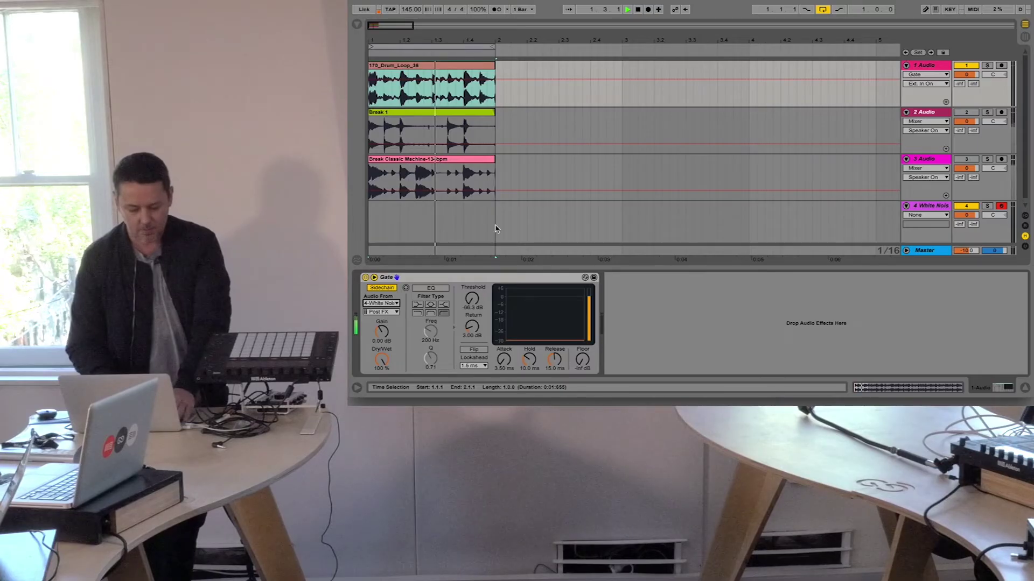
Create a one-bar MIDI clip on the White Noise track with a C3 note from 1.1.1 to 1.1.3.
left_click_drag(493, 231, 368, 217)
key("super+shift+m")
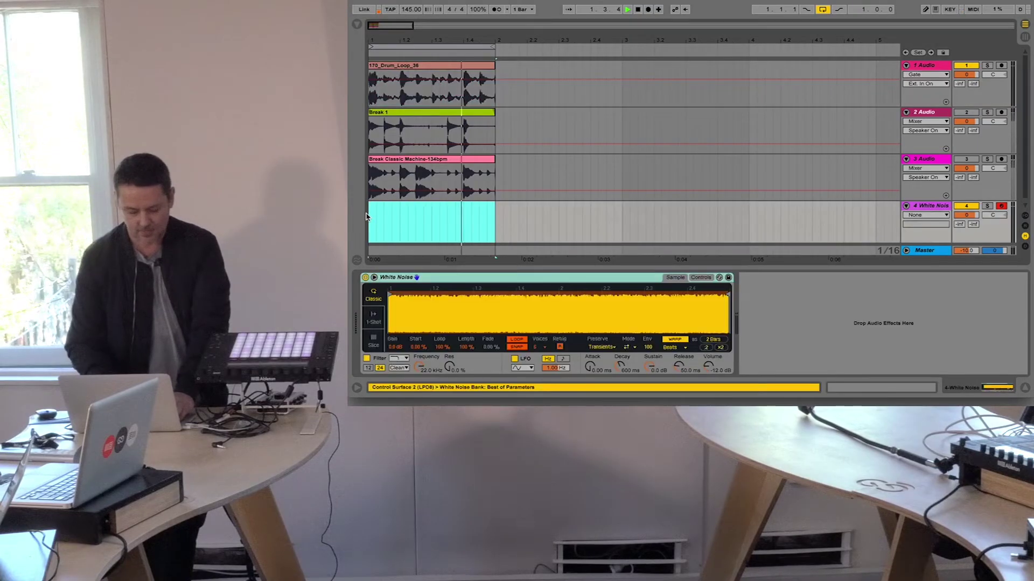
double_click(407, 205)
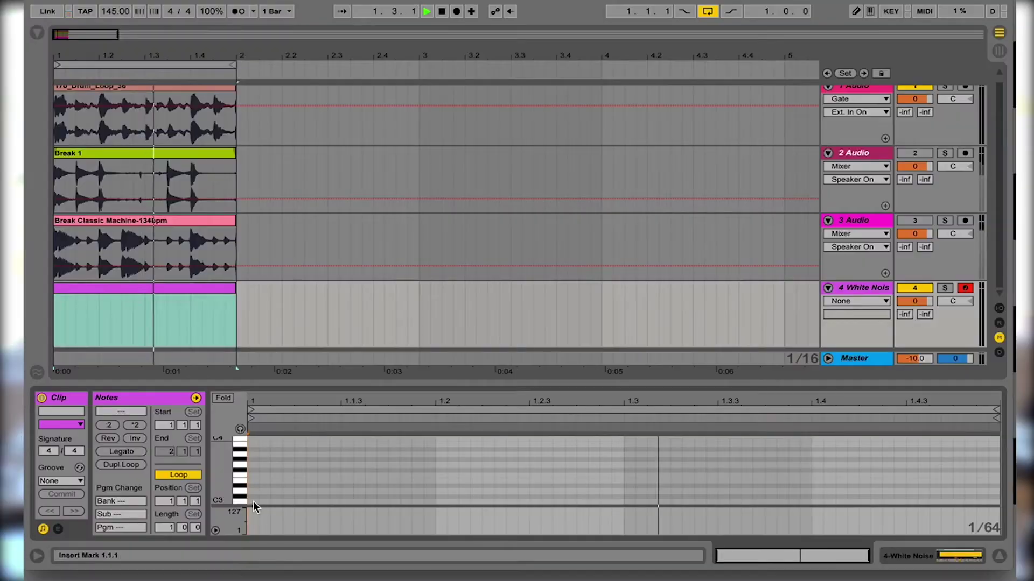
left_click_drag(253, 501, 352, 502)
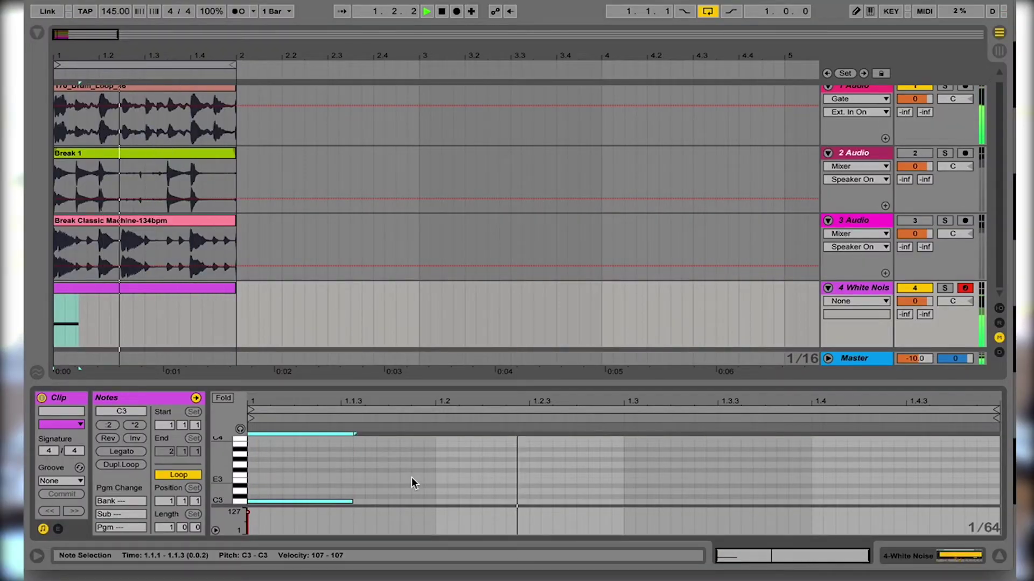
Briefly solo, then mute and unmute the White Noise track to check it.
left_click(943, 289)
left_click(942, 288)
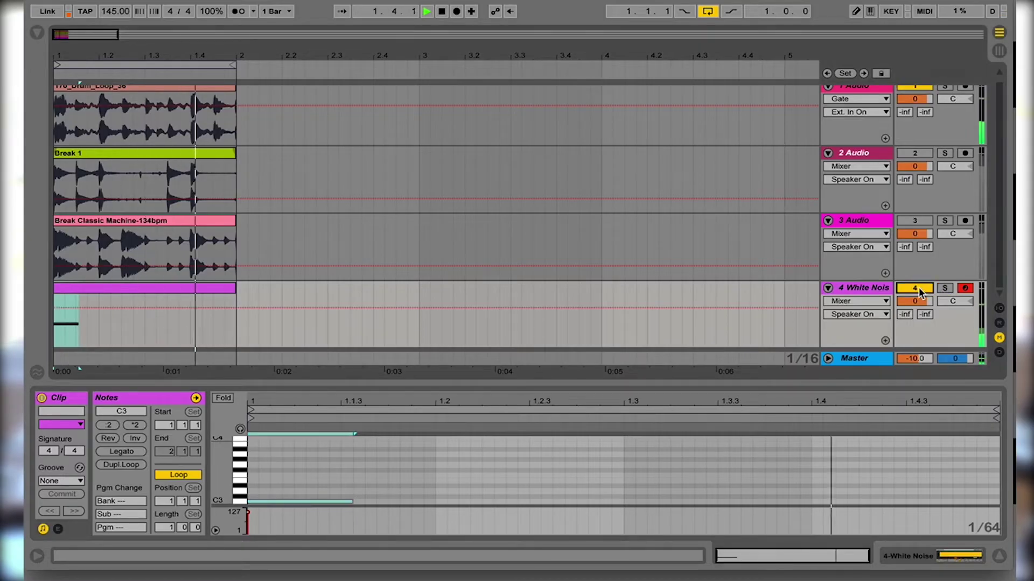
left_click(917, 288)
left_click(918, 289)
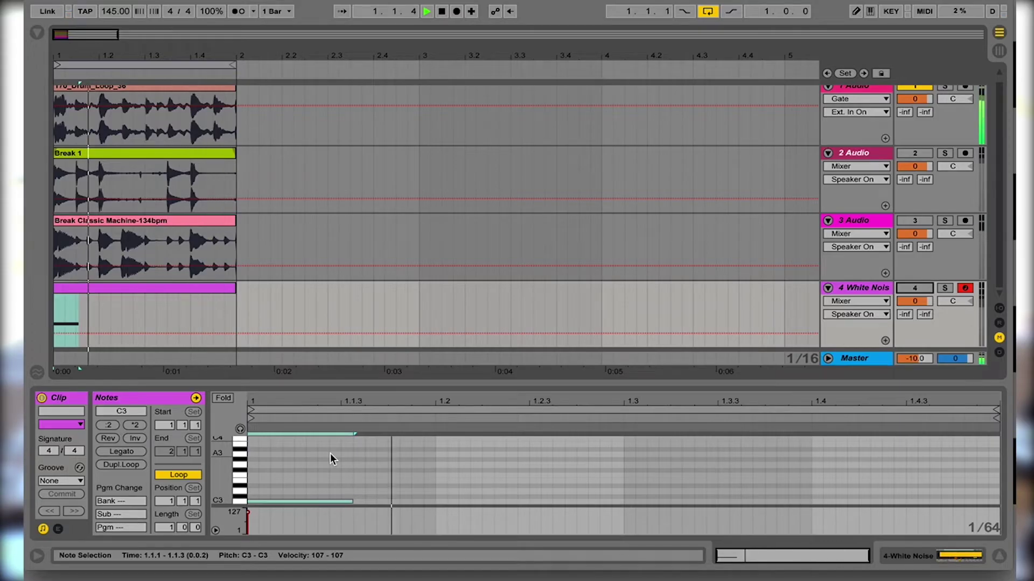
Nudge the C3 trigger note later, then back within bar 1, and show the White Noise Simpler.
left_click(305, 459)
left_click(301, 503)
key("Right")
key("Right")
key("Right")
key("Right")
key("Right")
key("Right")
key("Right")
key("Right")
key("Right")
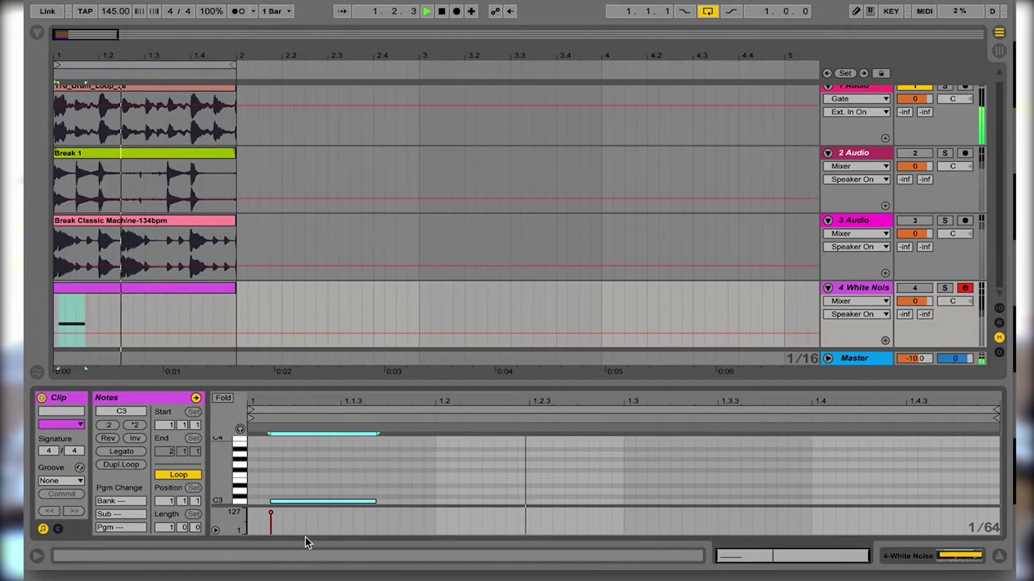
key("Right")
key("Right")
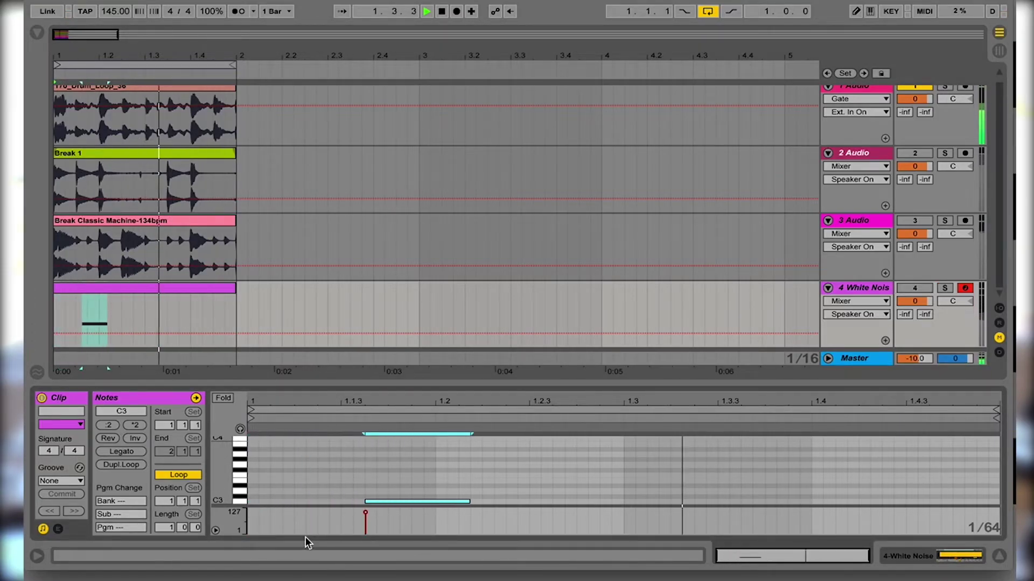
key("Right")
key("Right")
key("Right")
key("Right")
key("Right")
key("Right")
key("Right")
key("Right")
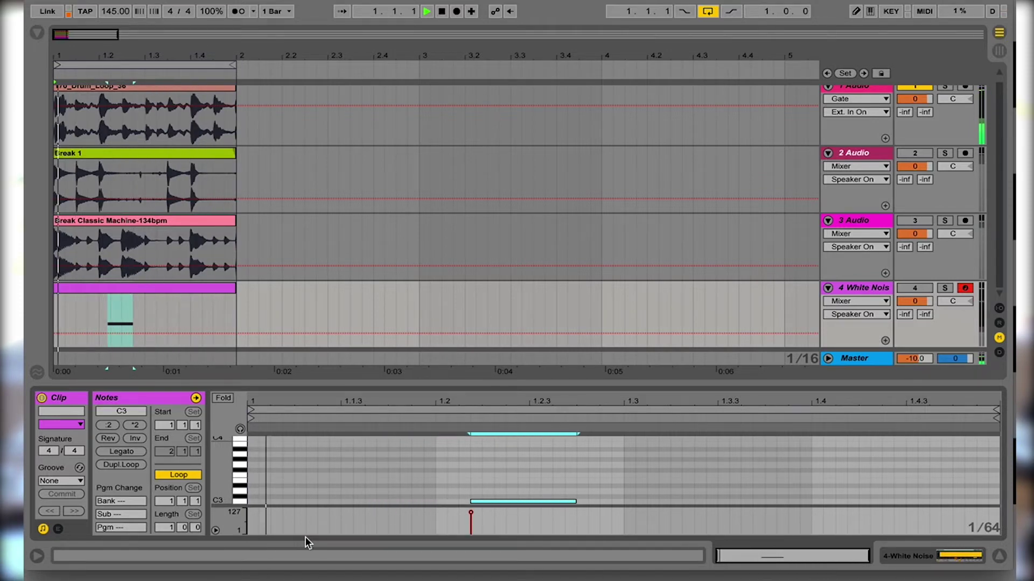
key("Left")
key("Left")
key("Left")
key("Left")
key("space")
key("Left")
key("Left")
key("Left")
key("Left")
key("Left")
key("Left")
key("Left")
key("Left")
key("Left")
key("Left")
key("Left")
key("Left")
key("Left")
key("Left")
key("Left")
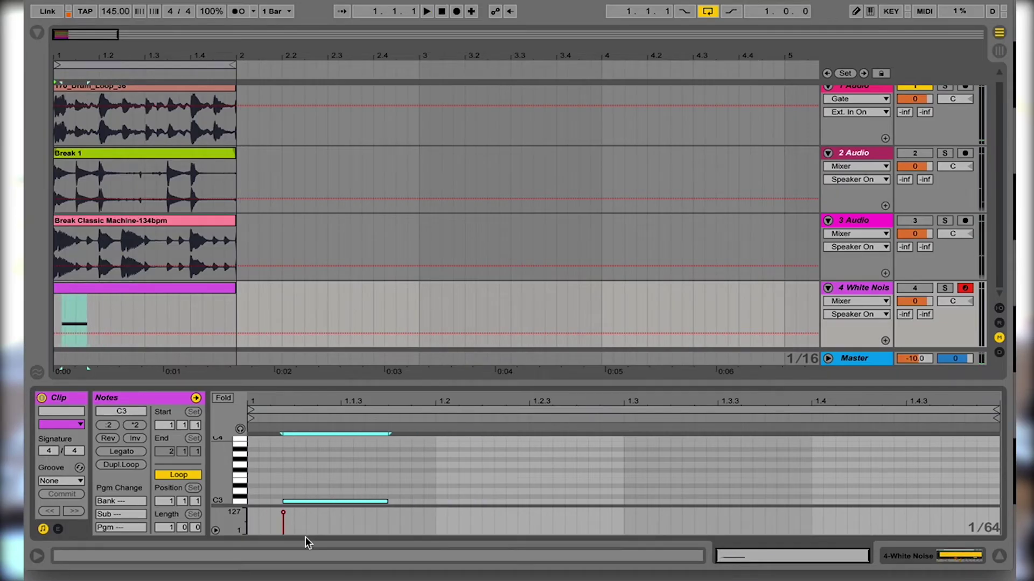
key("shift+Tab")
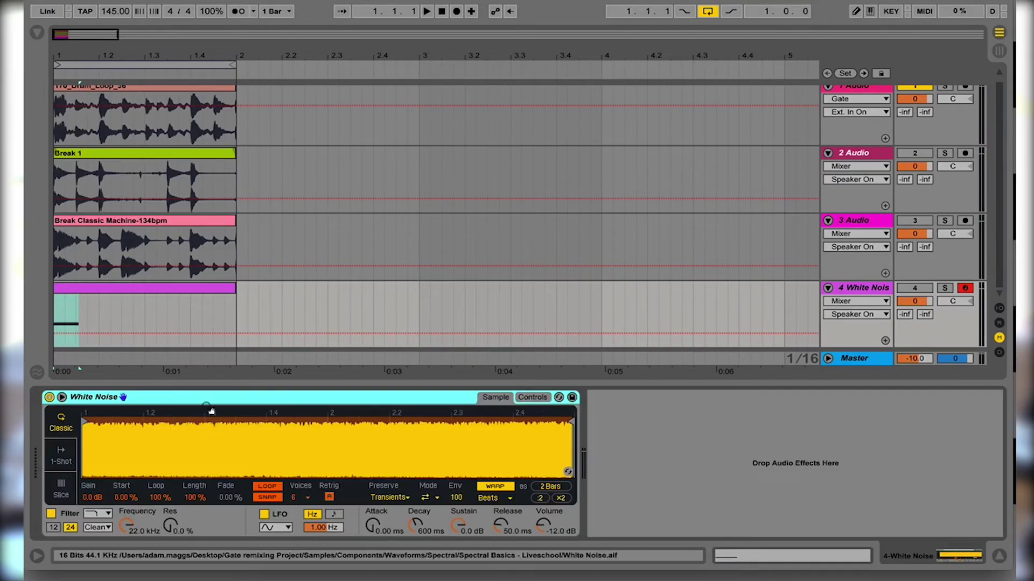
Group White Noise into a Drum Rack and copy its pad onto C#1 and D1.
right_click(201, 396)
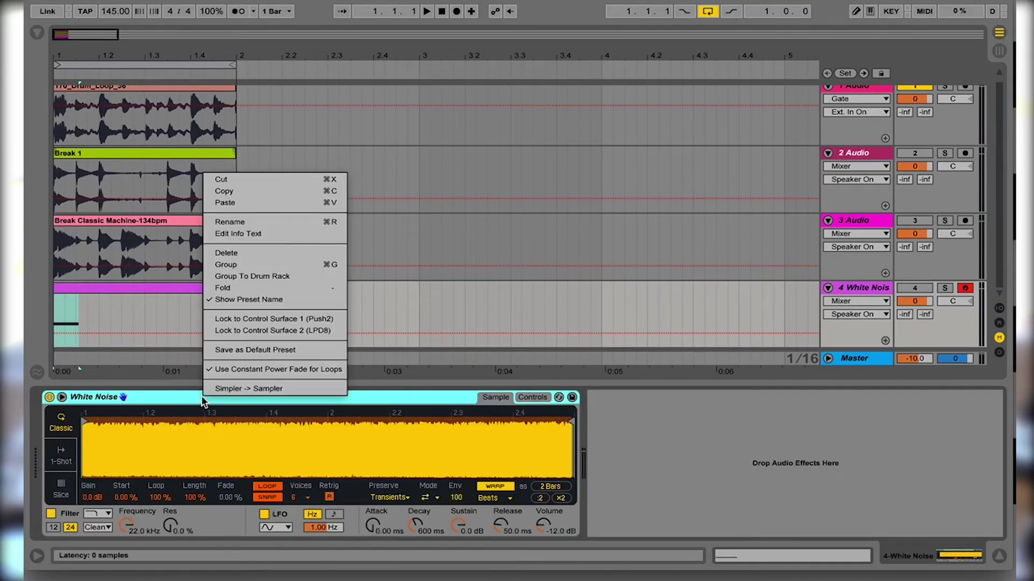
left_click(257, 276)
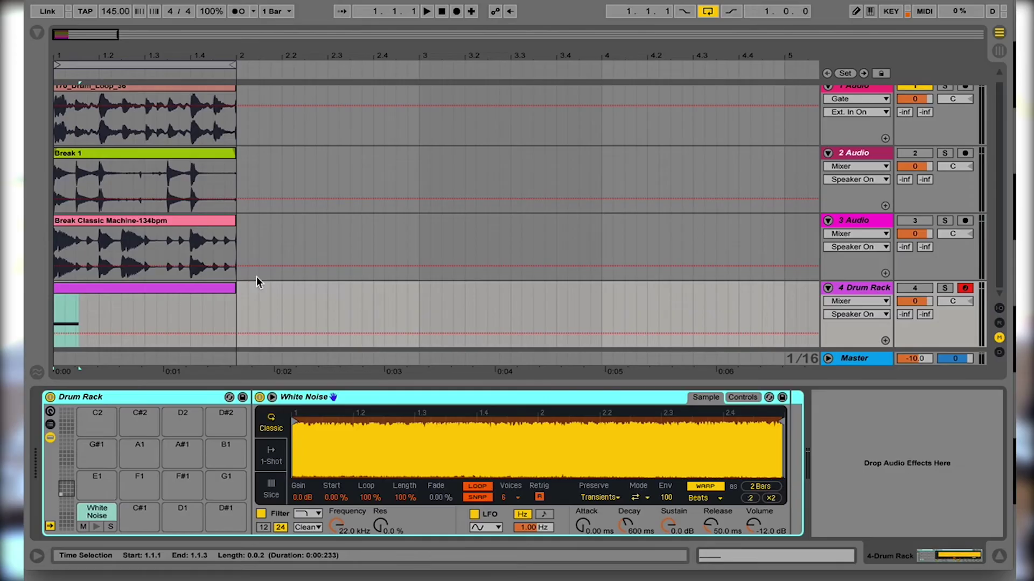
left_click(96, 526)
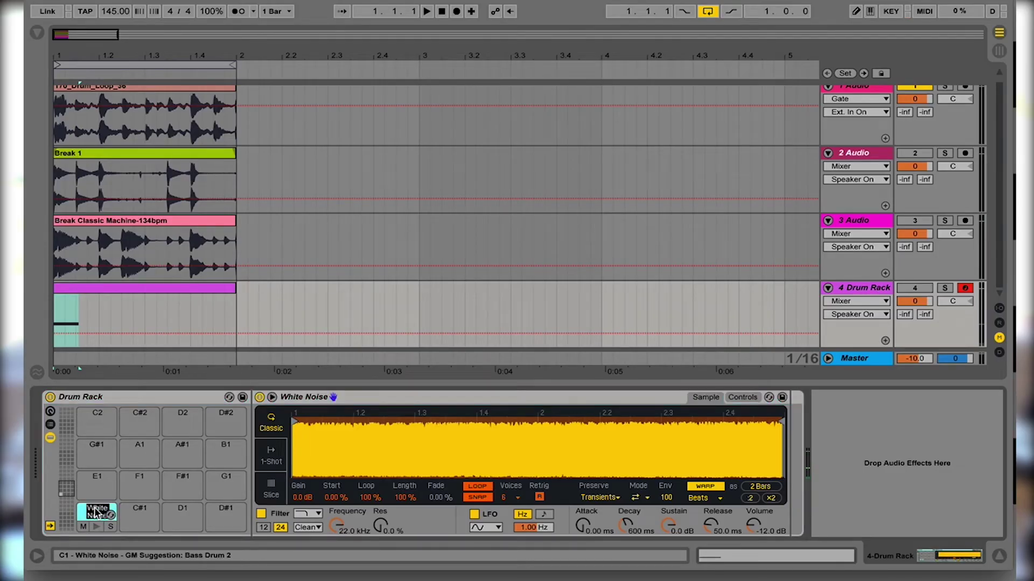
left_click_drag(146, 518, 148, 518)
left_click(139, 517)
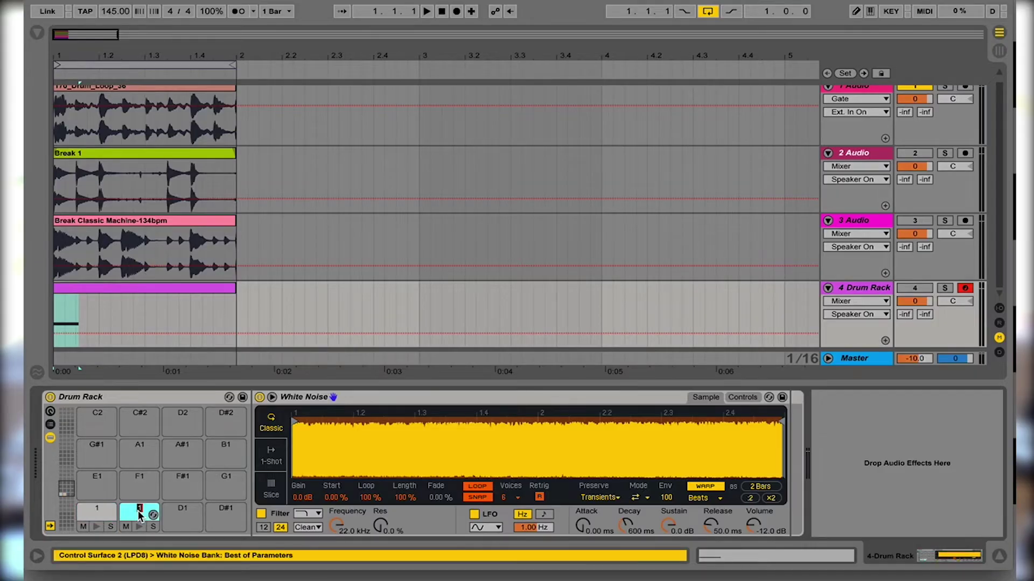
left_click_drag(182, 518, 183, 514)
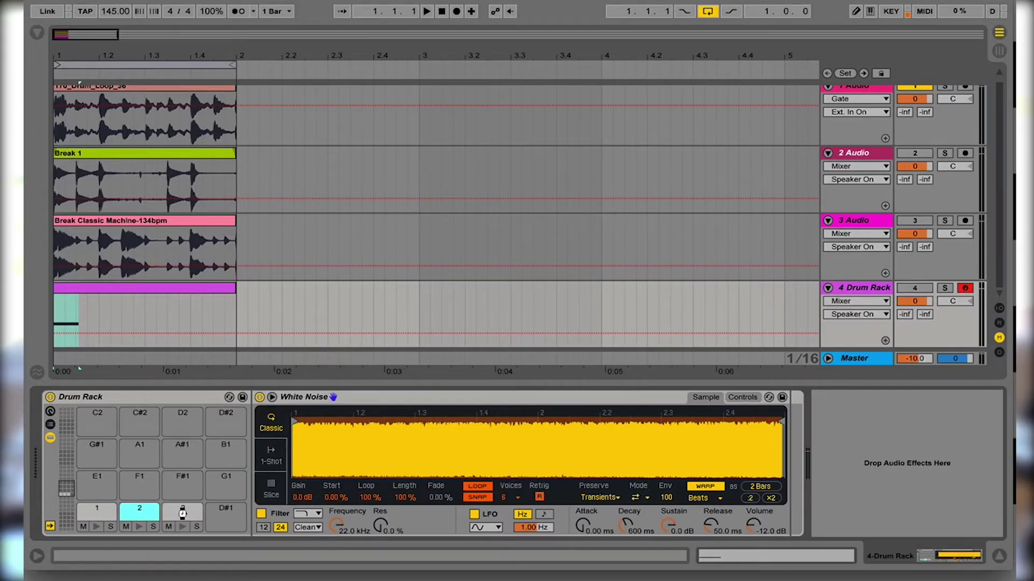
left_click(183, 518)
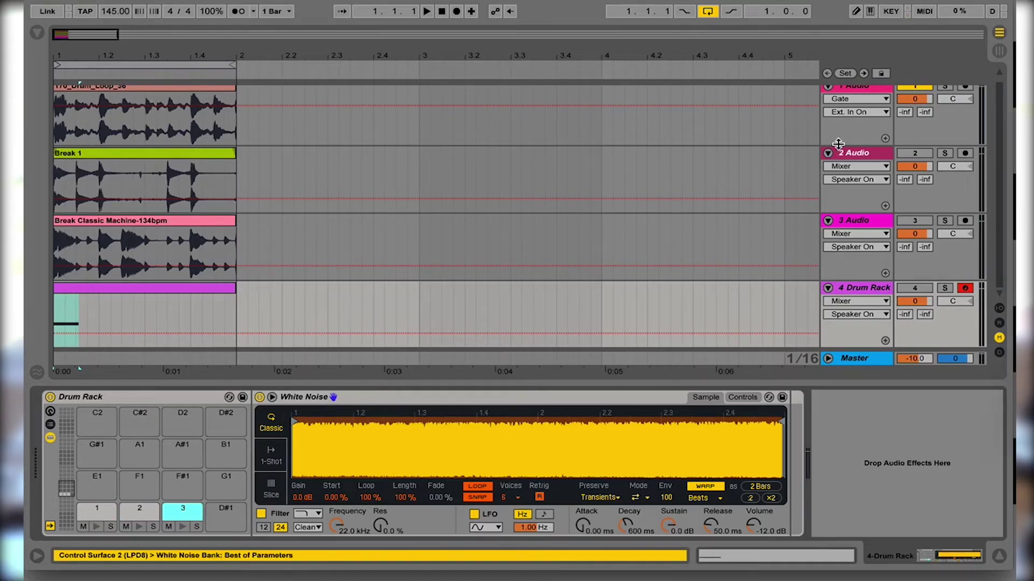
Move the clip's trigger note down onto C1 and toggle Fold in the piano roll.
double_click(91, 289)
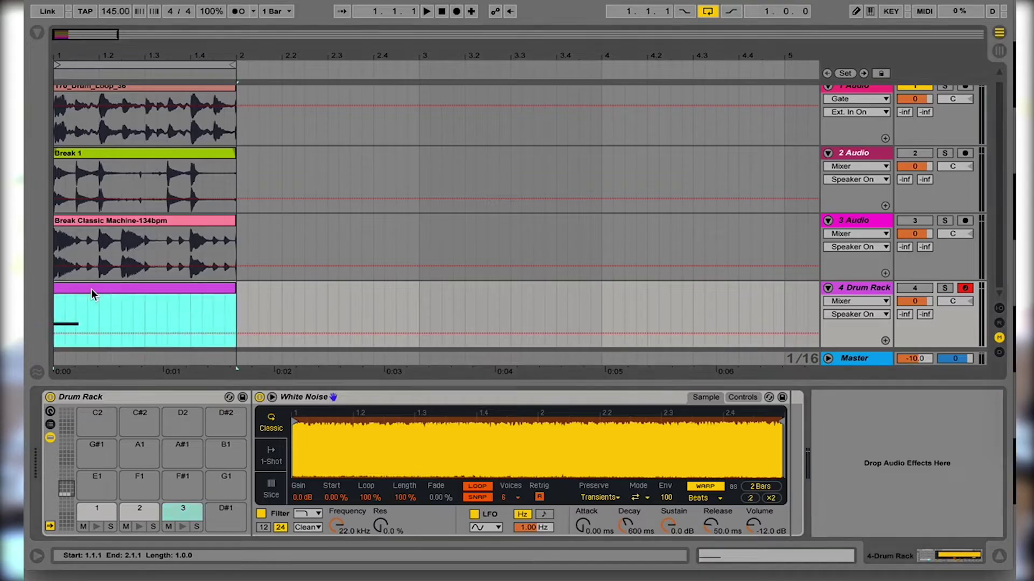
left_click_drag(292, 444, 295, 495)
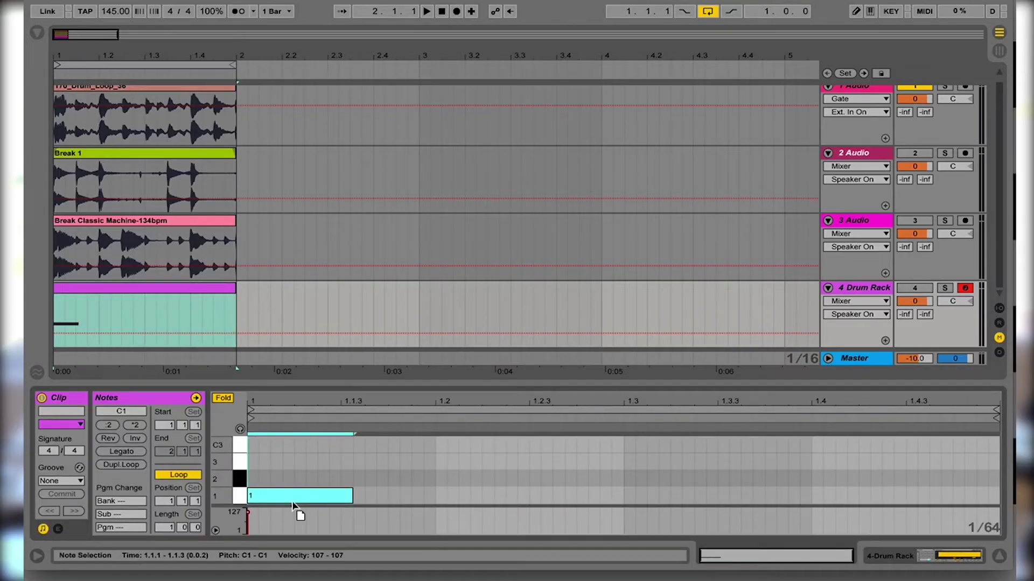
left_click(223, 398)
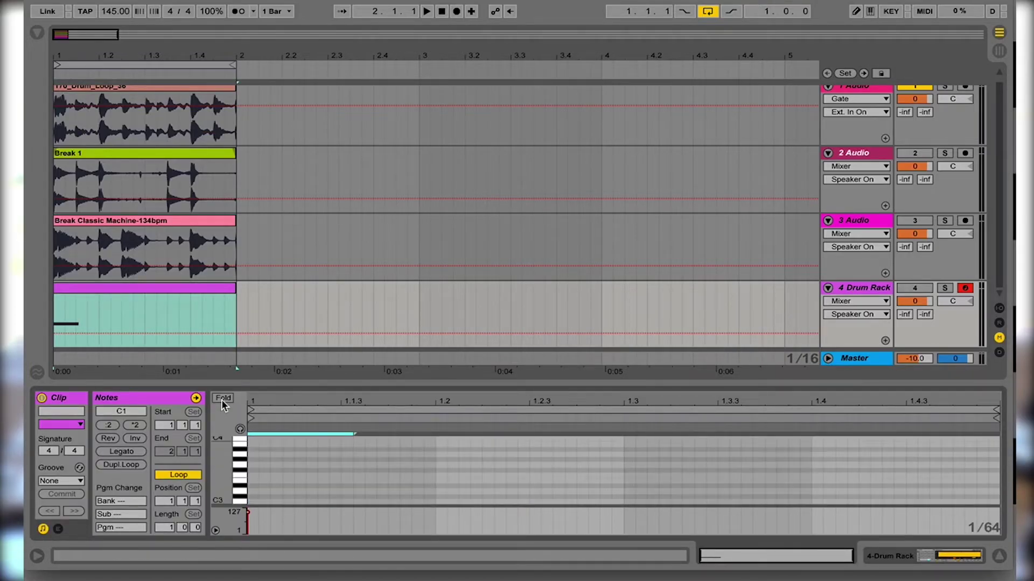
left_click(222, 398)
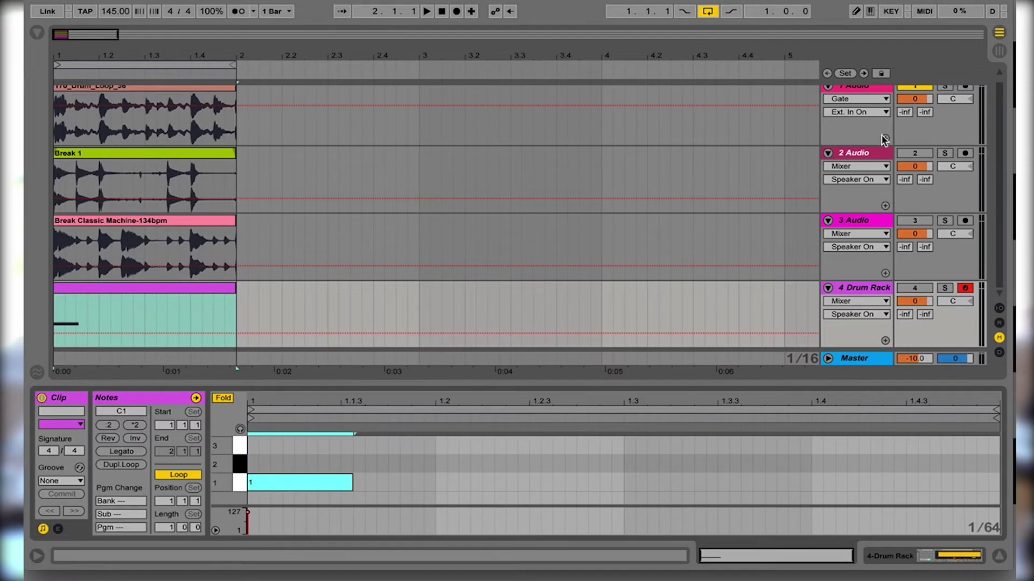
Set track 1's Gate sidechain tap to Drum Rack | 1 | Post Mixer.
scroll(884, 140, "up", 1)
left_click(865, 92)
left_click(865, 92)
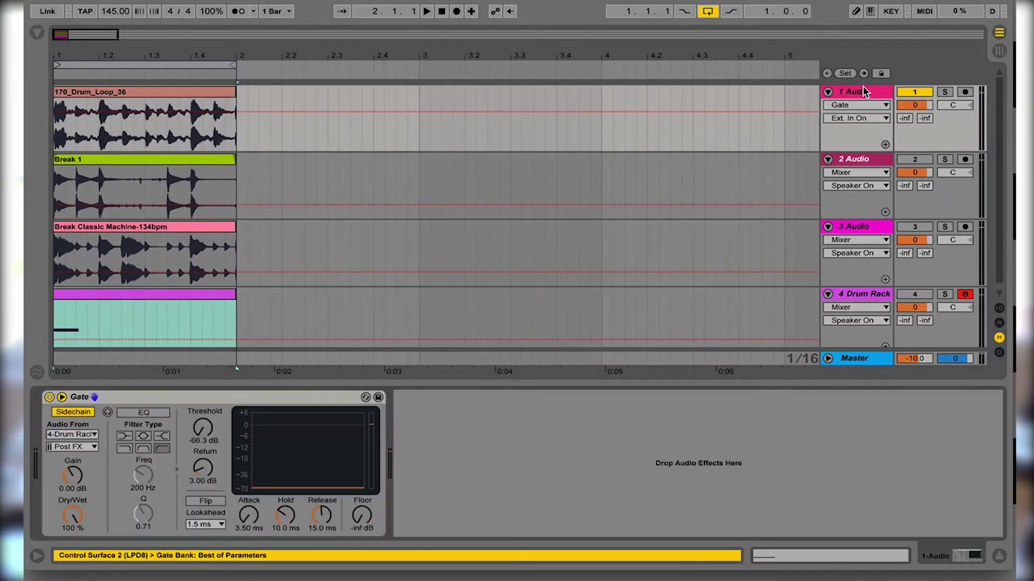
left_click(71, 444)
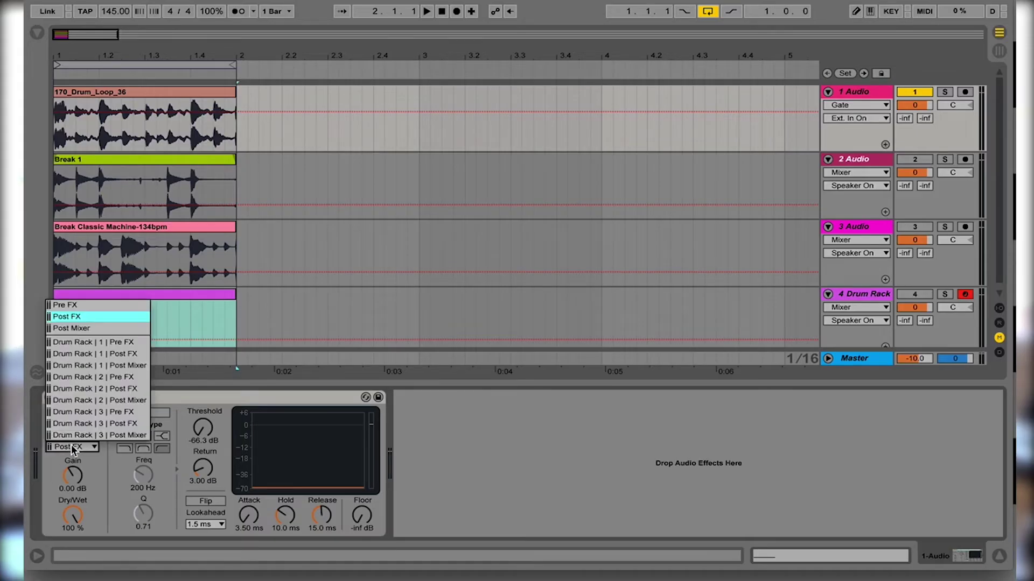
left_click(122, 365)
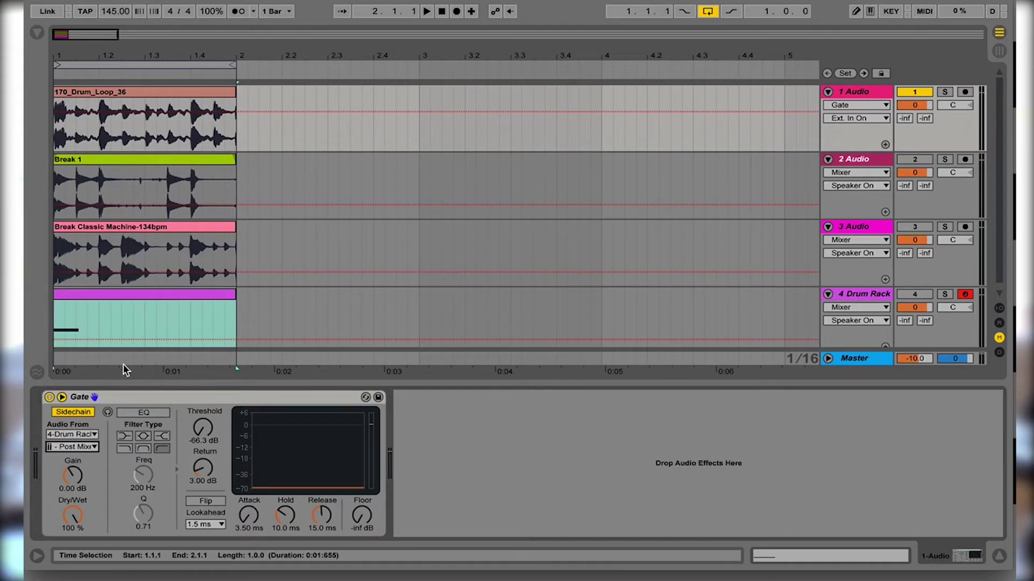
Unmute tracks 2 and 3, and key track 2's Gate from 4-Drum Rack, Drum Rack | 2 | Post Mixer.
left_click(861, 159)
left_click_drag(912, 160, 913, 229)
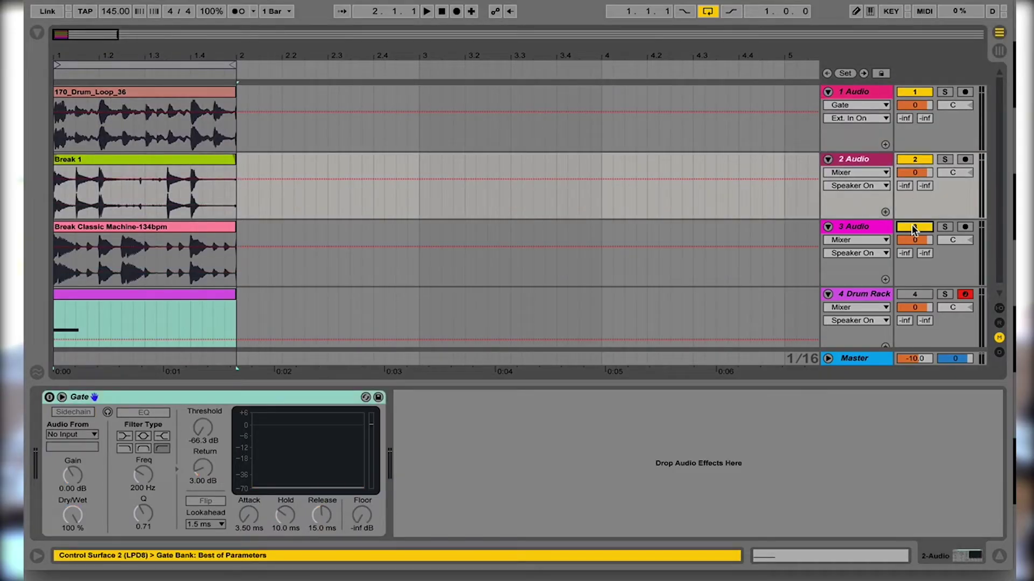
left_click(88, 371)
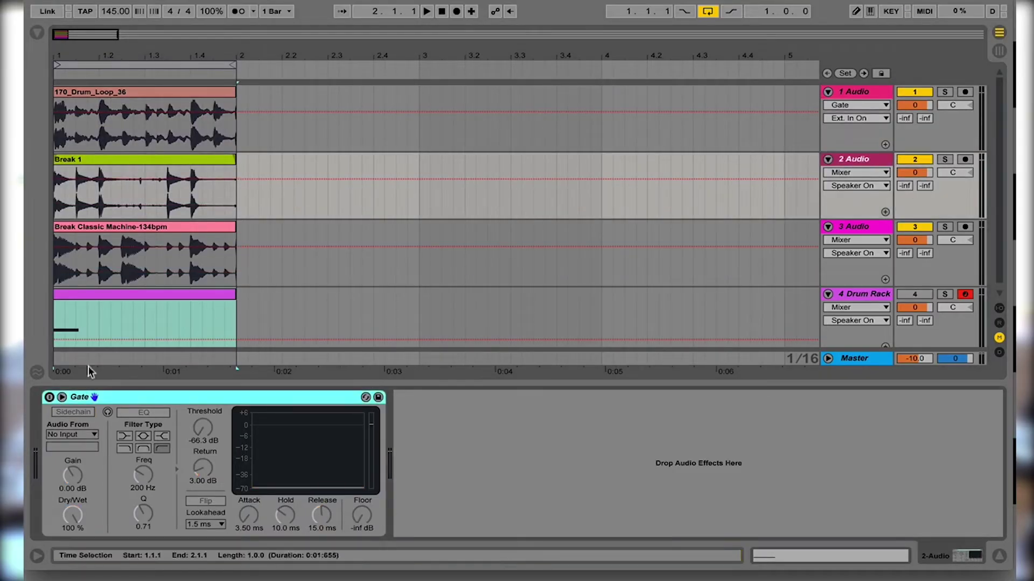
left_click(49, 397)
left_click(66, 410)
left_click(88, 434)
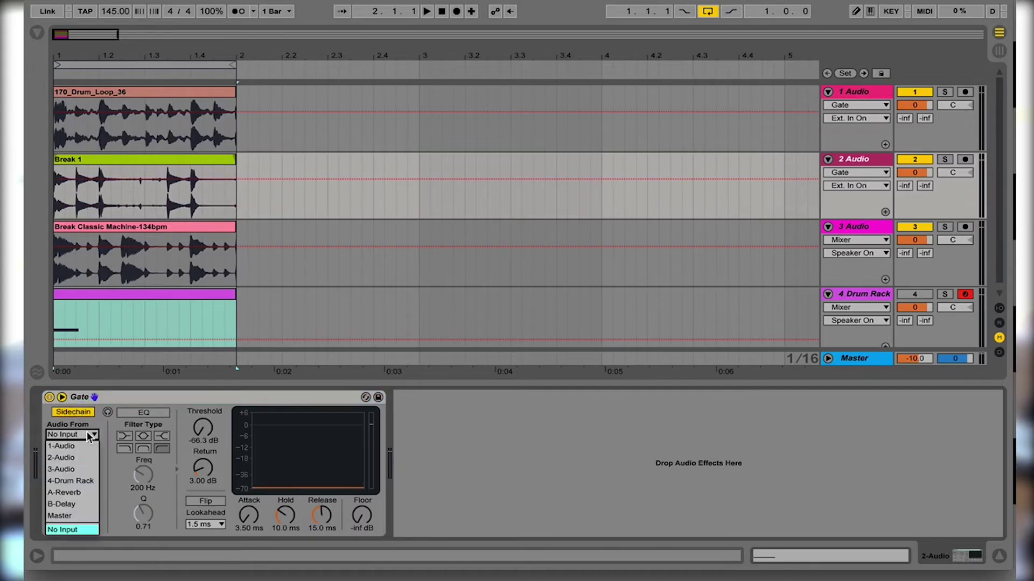
left_click(86, 476)
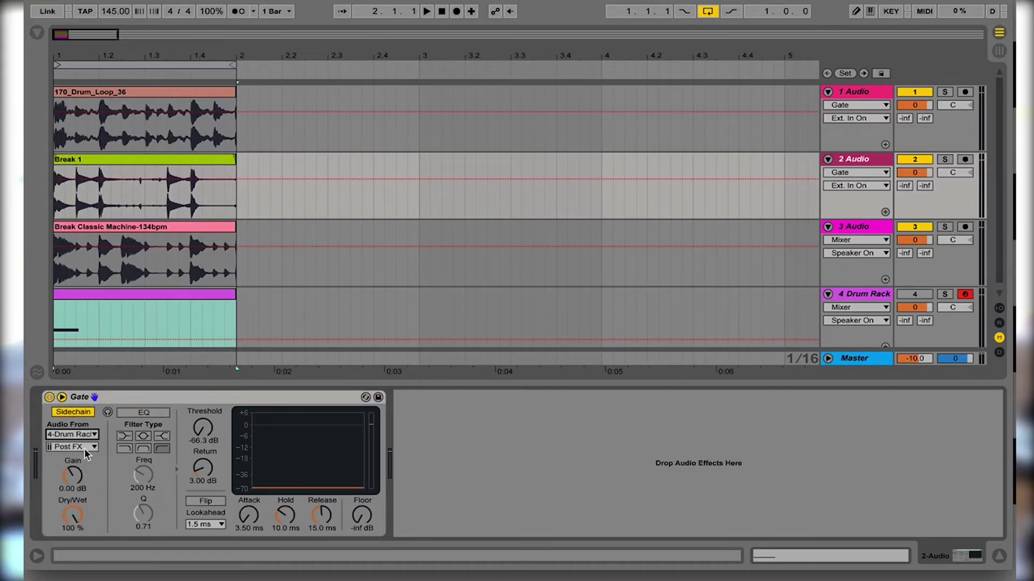
left_click(85, 450)
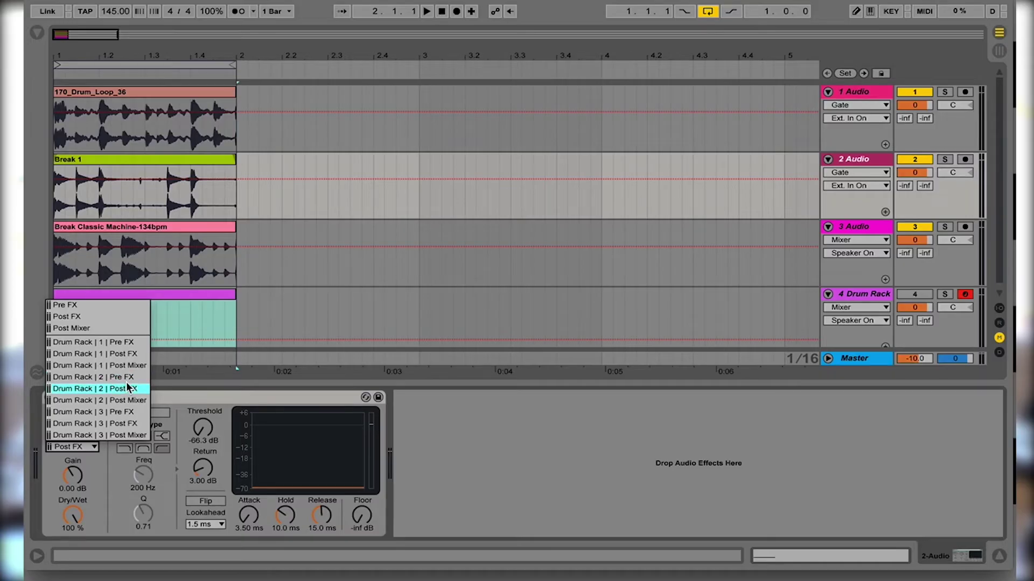
left_click(128, 400)
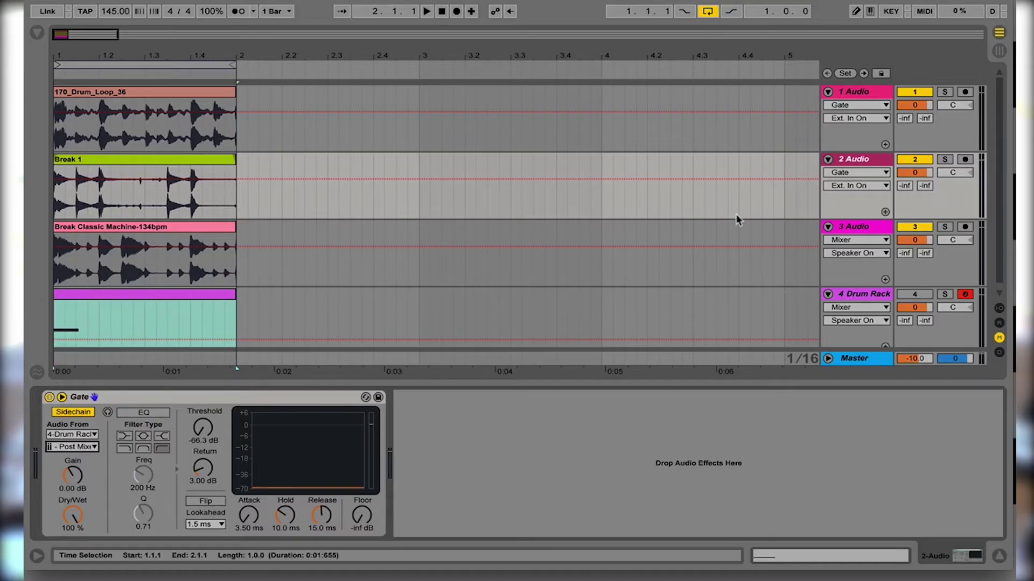
left_click(851, 224)
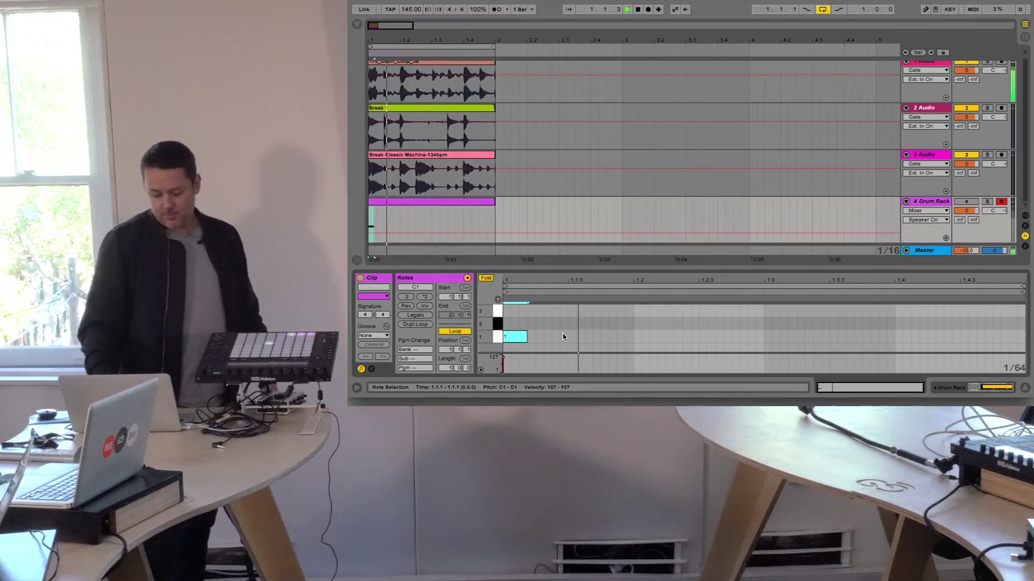
Raise the existing trigger note one pad and add a C#1 note at 1.2.
key("Up")
key("space")
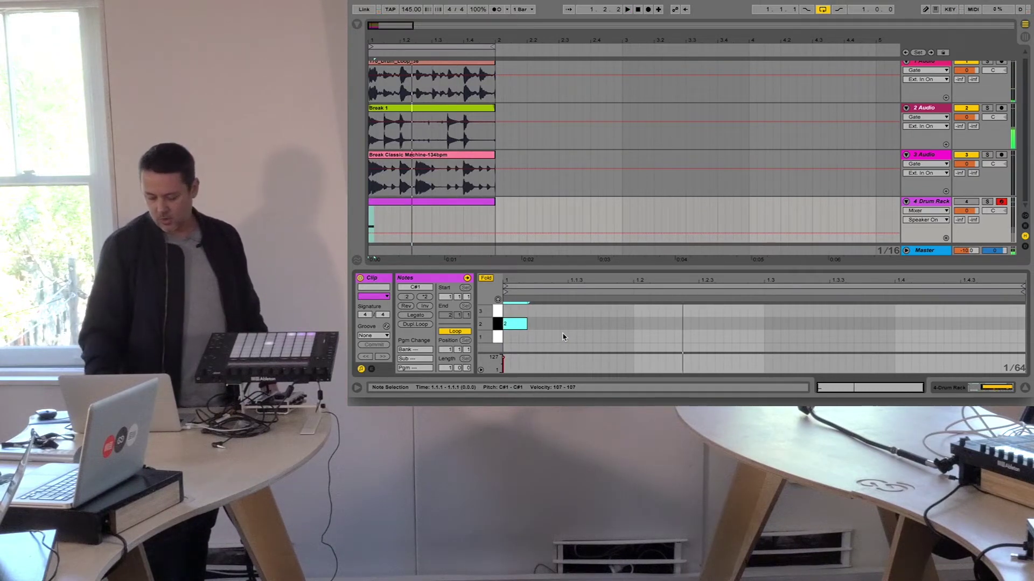
key("space")
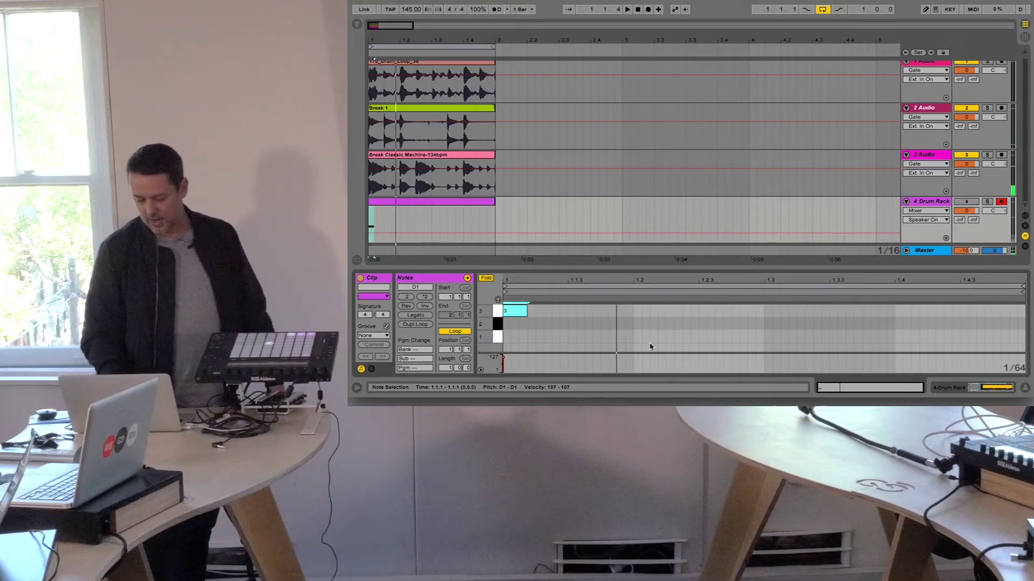
double_click(640, 326)
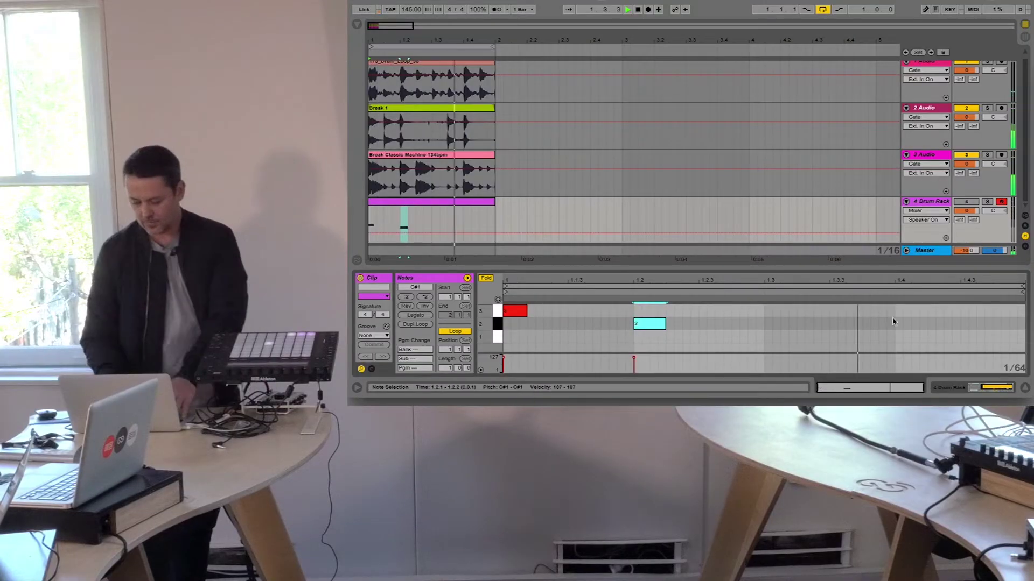
Add a D1 trigger note at 1.1.3 and play back the new pattern.
double_click(570, 339)
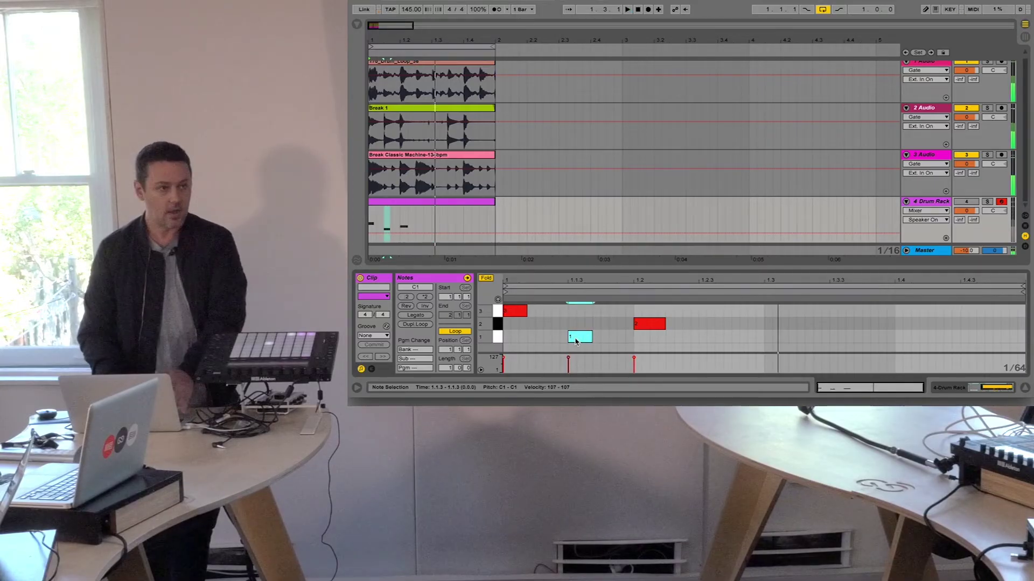
key("Up")
key("space")
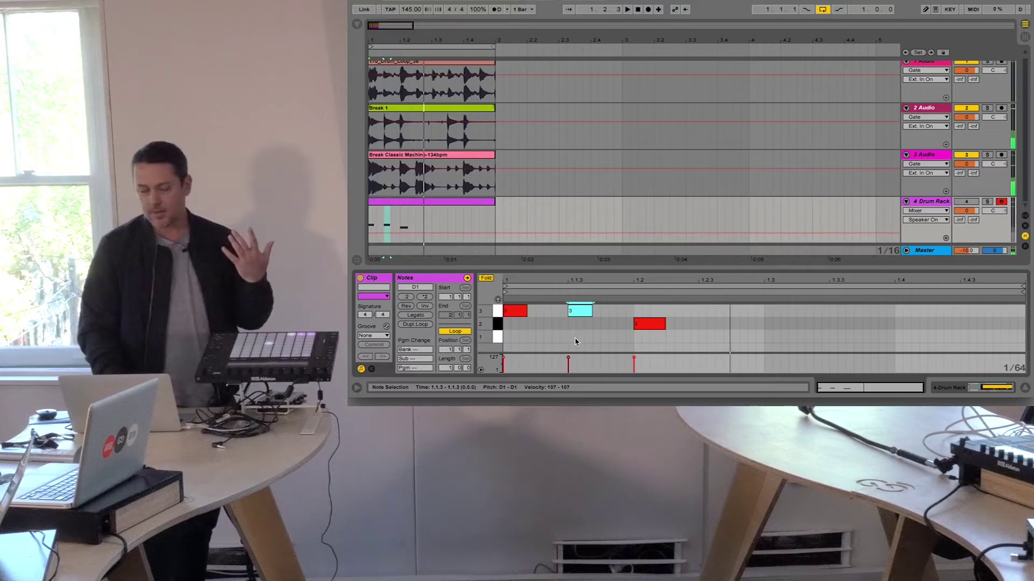
left_click(576, 337)
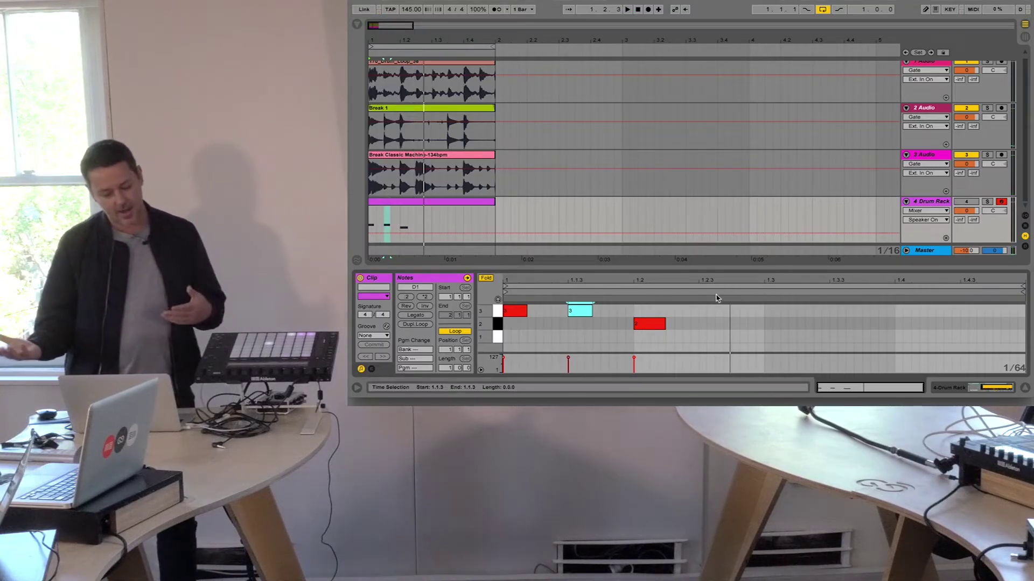
left_click(625, 287)
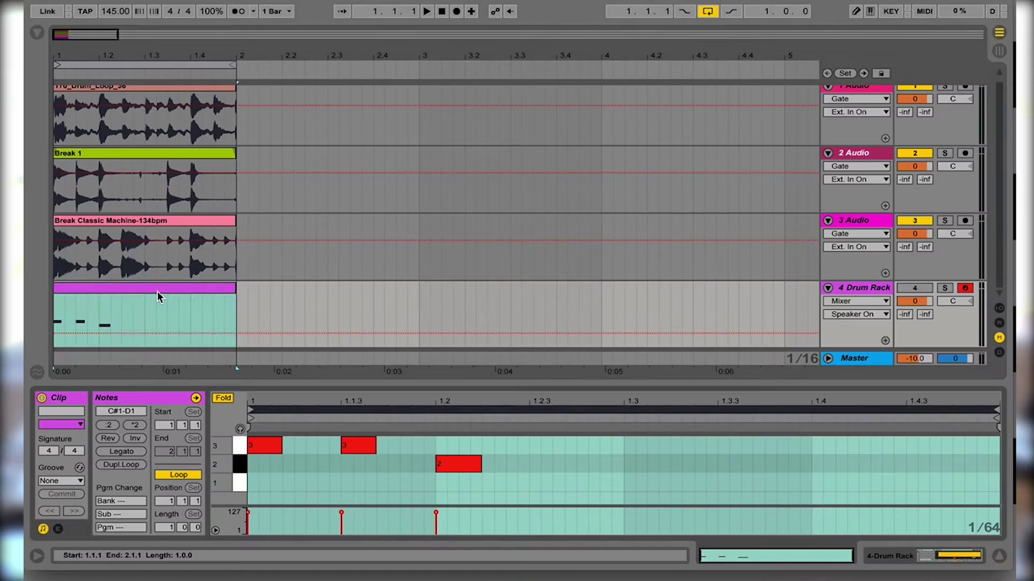
Shorten the Drum Rack clip's loop to end at 1.3 and play it back.
left_click(440, 203)
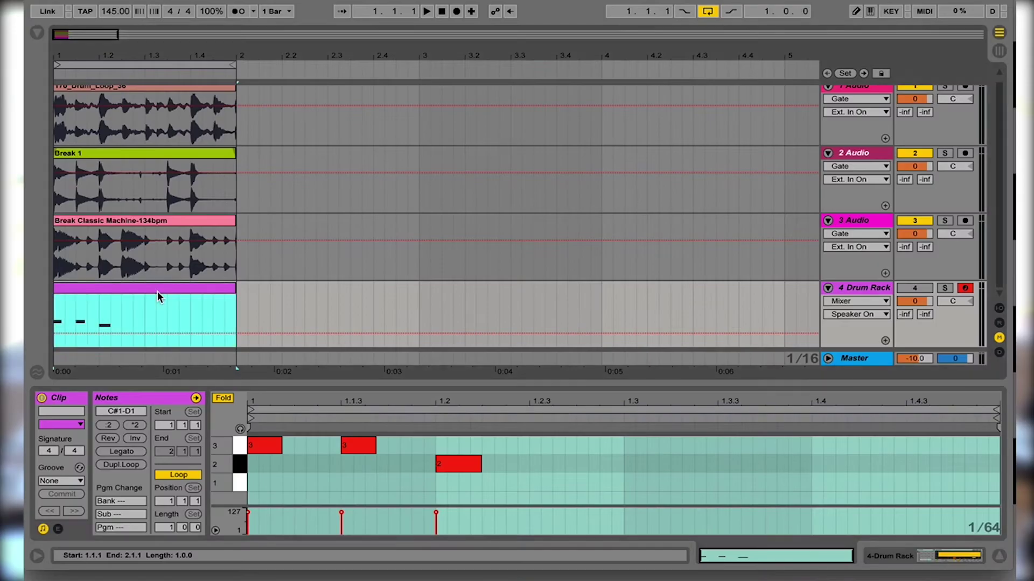
left_click(622, 411)
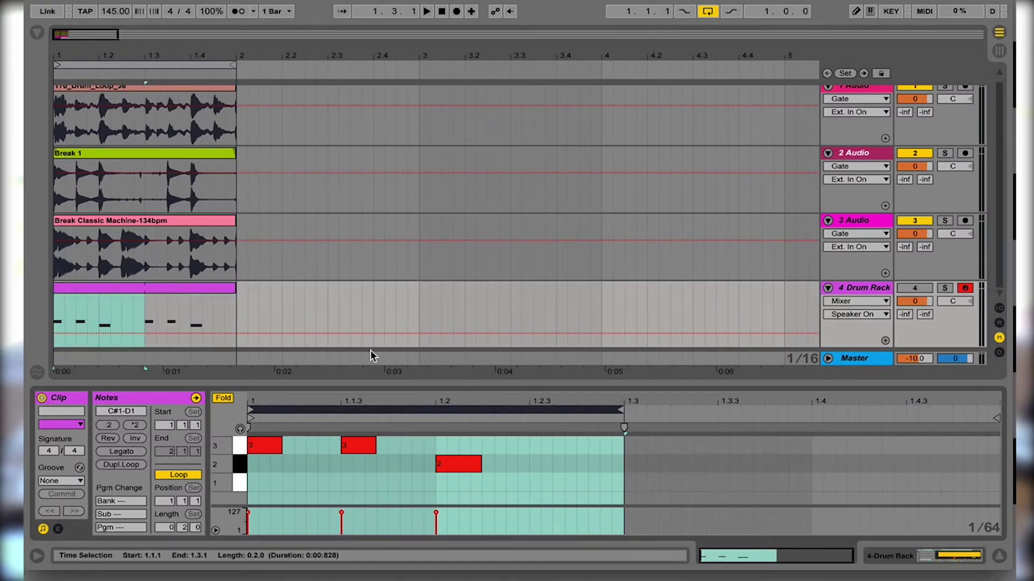
key("space")
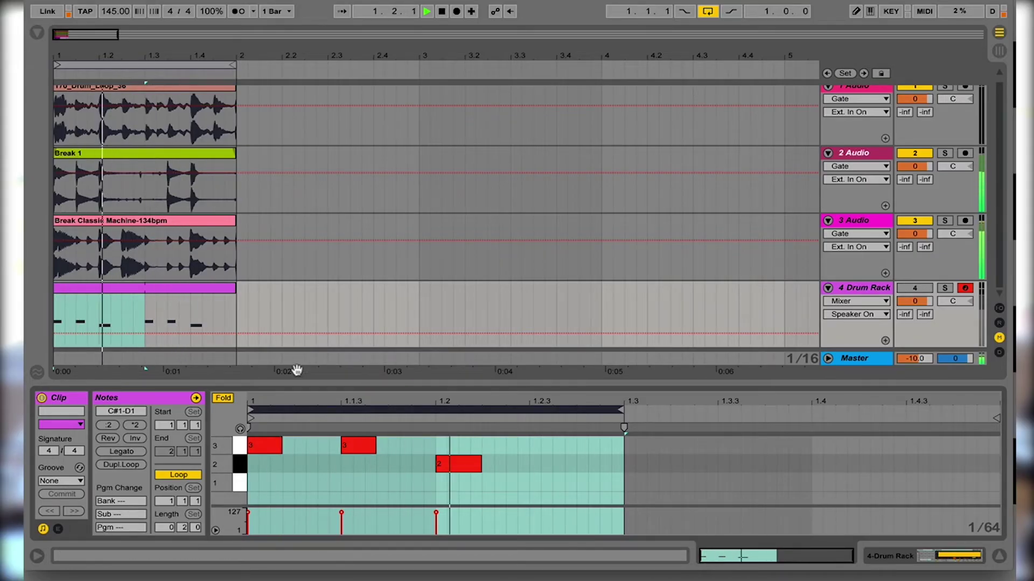
Invert, reverse and legato all trigger notes, shift them down a semitone, then invert again.
left_click(539, 466)
key("ctrl+a")
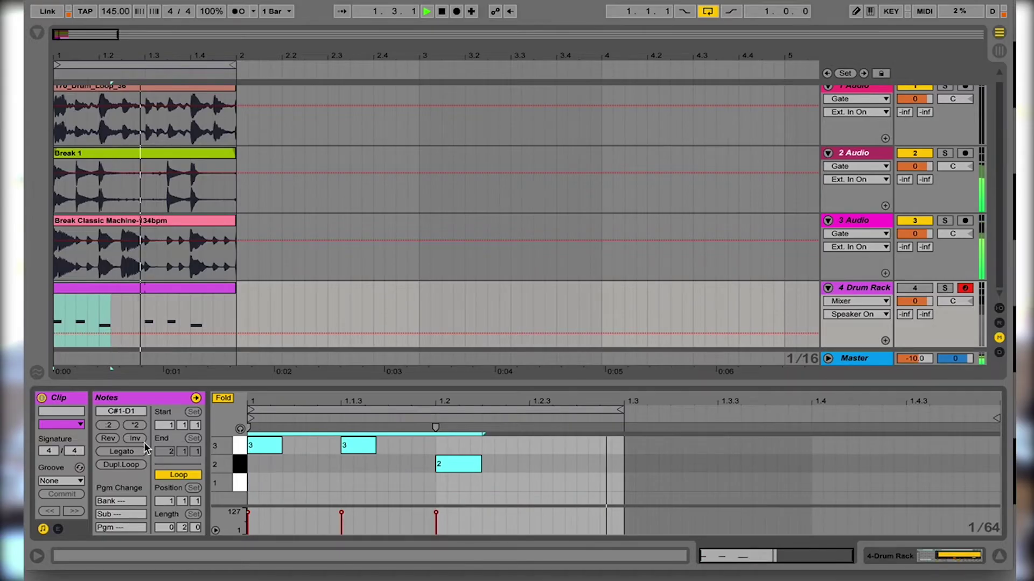
left_click(140, 440)
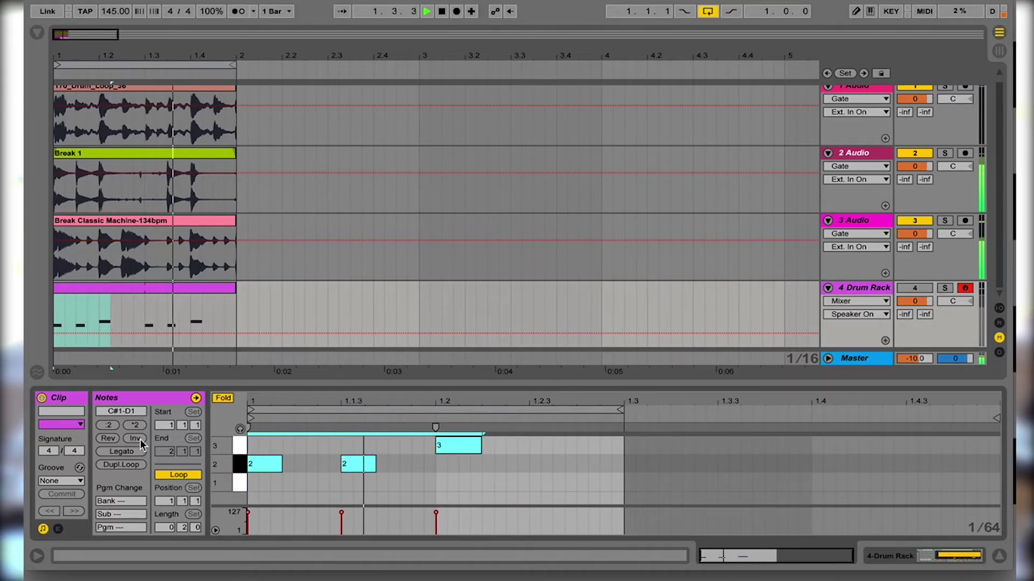
left_click(108, 438)
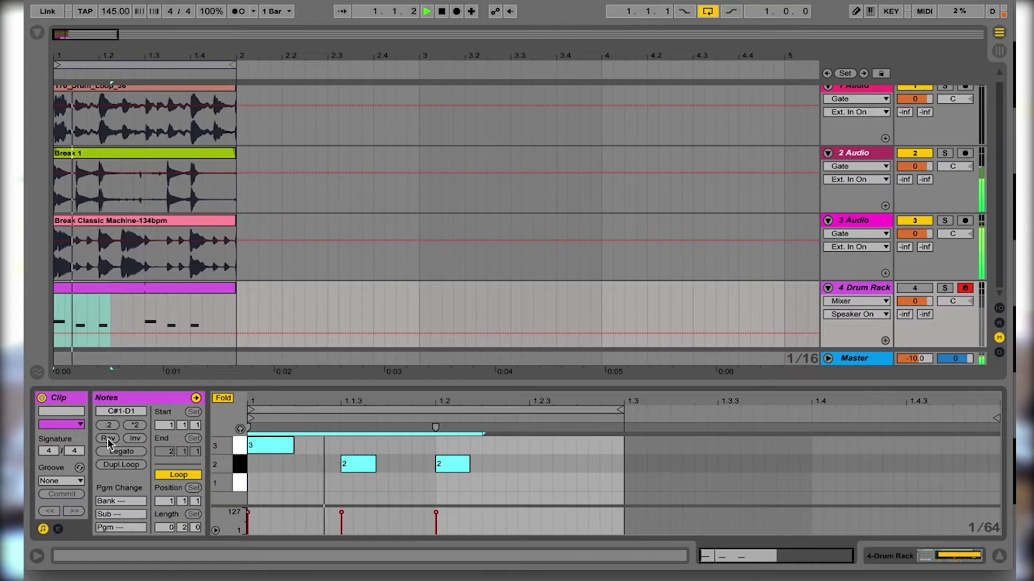
left_click(112, 449)
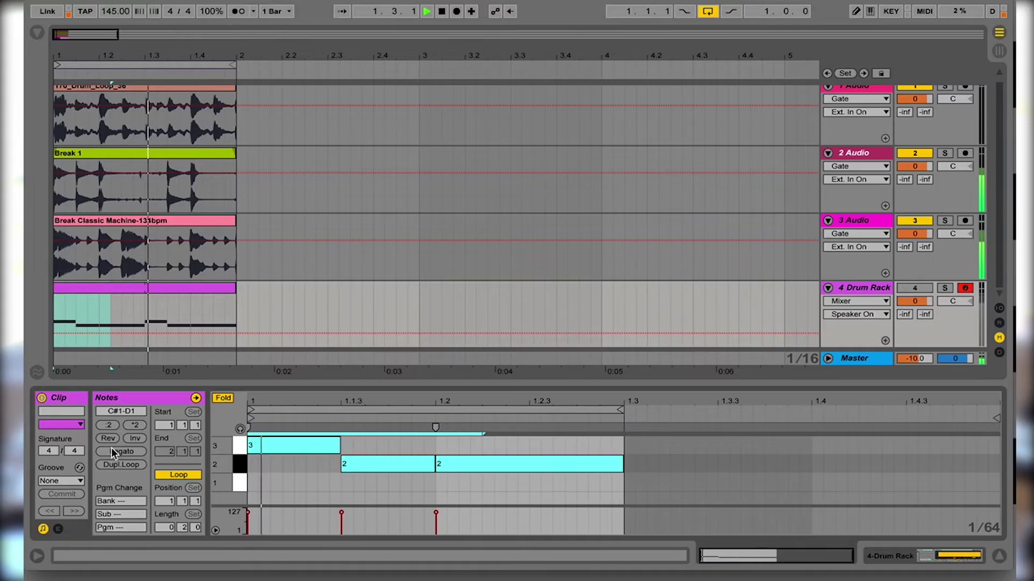
key("Down")
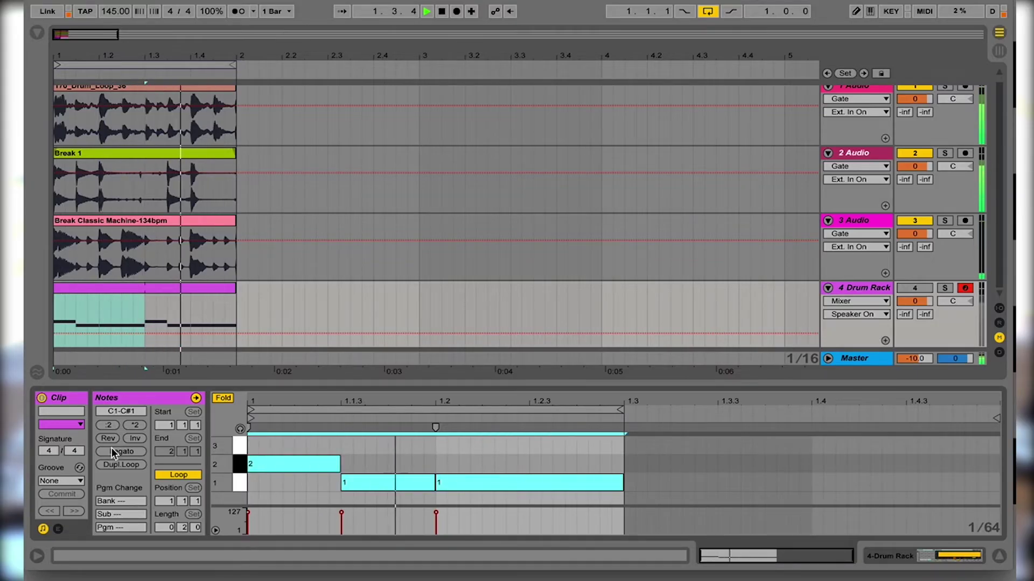
left_click(140, 439)
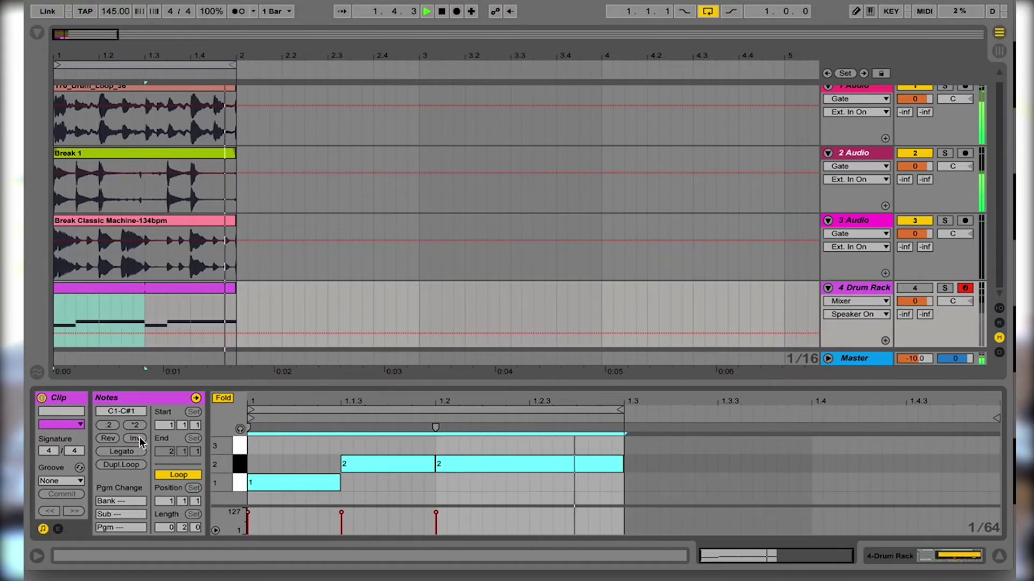
Reverse the notes again, close the drums set without saving, and load Gate remixing 2 SESSION VIEW.
left_click(108, 438)
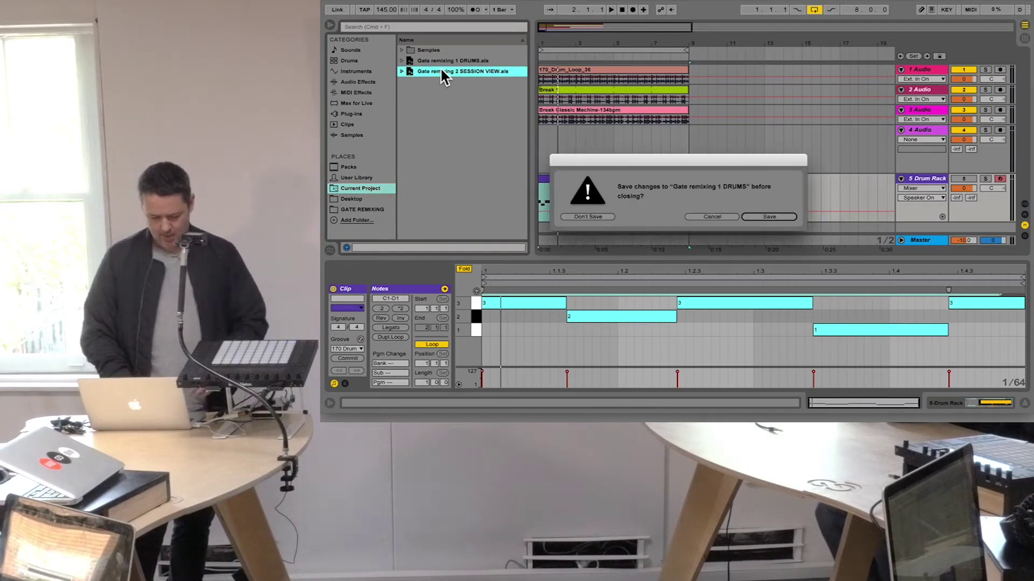
key("Tab")
key("Return")
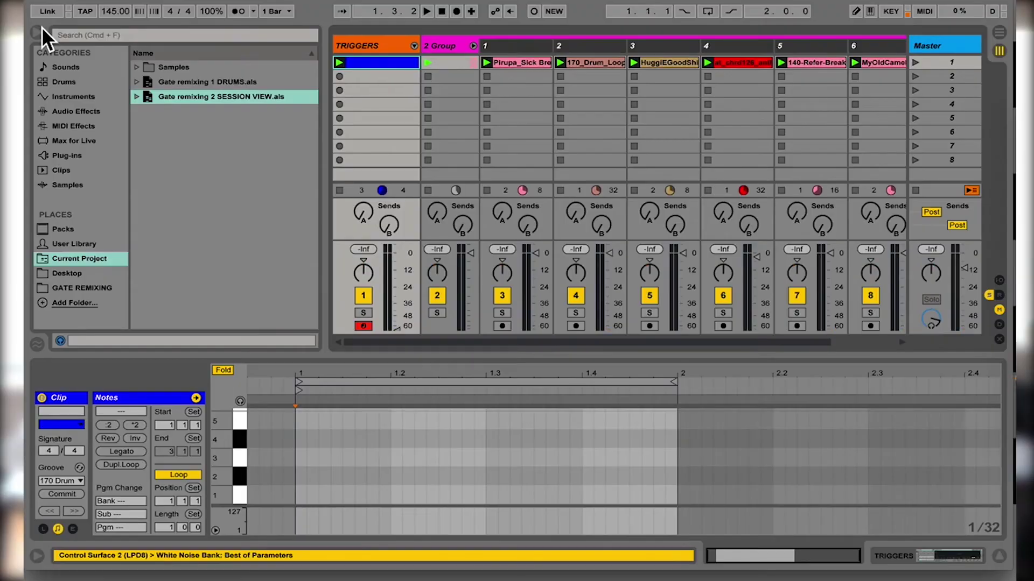
left_click(41, 26)
Inspect the Group track's Gate, then show the TRIGGERS track's white-noise Drum Rack.
left_click(178, 44)
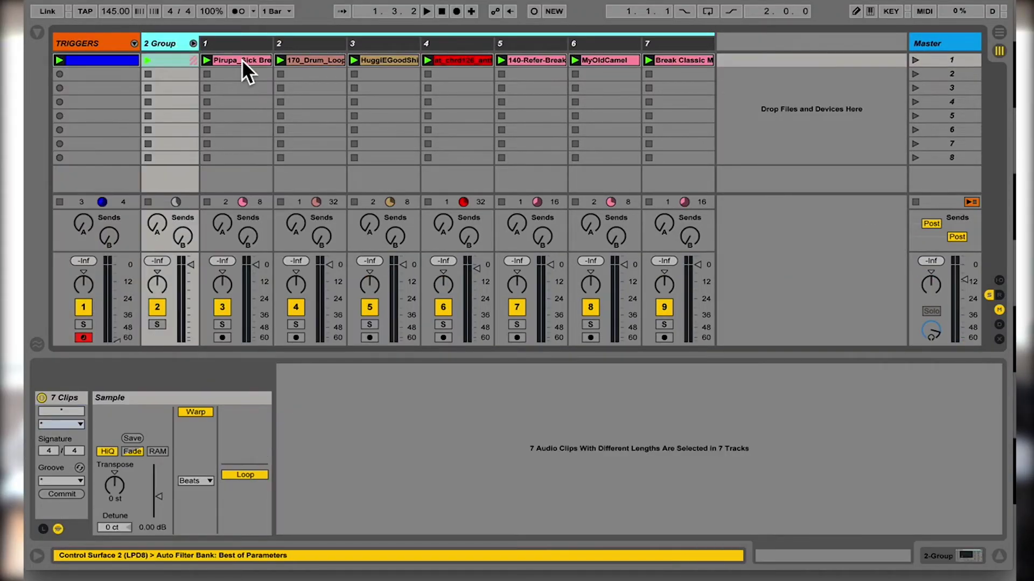
left_click(241, 60)
key("shift+Tab")
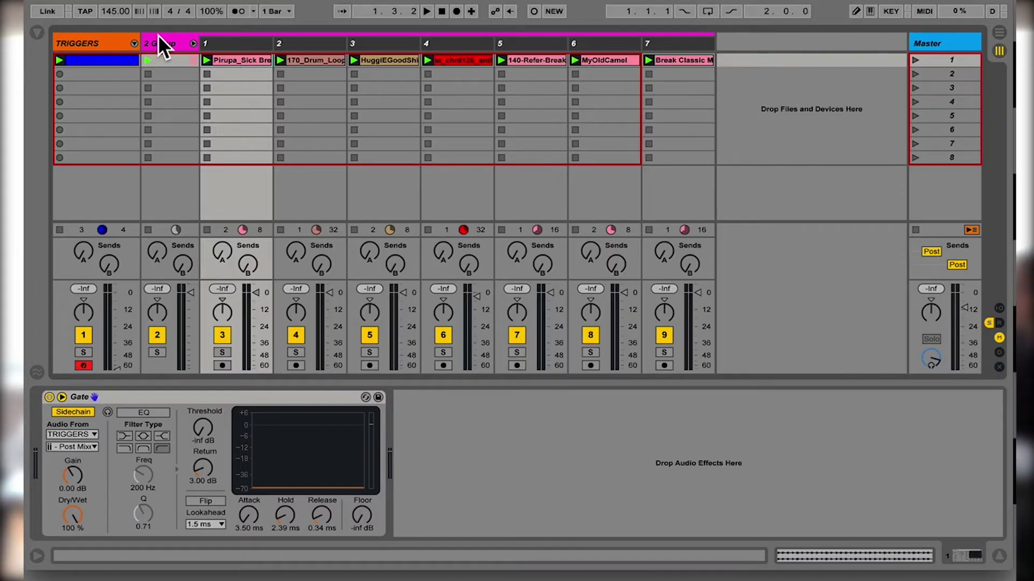
left_click(246, 46)
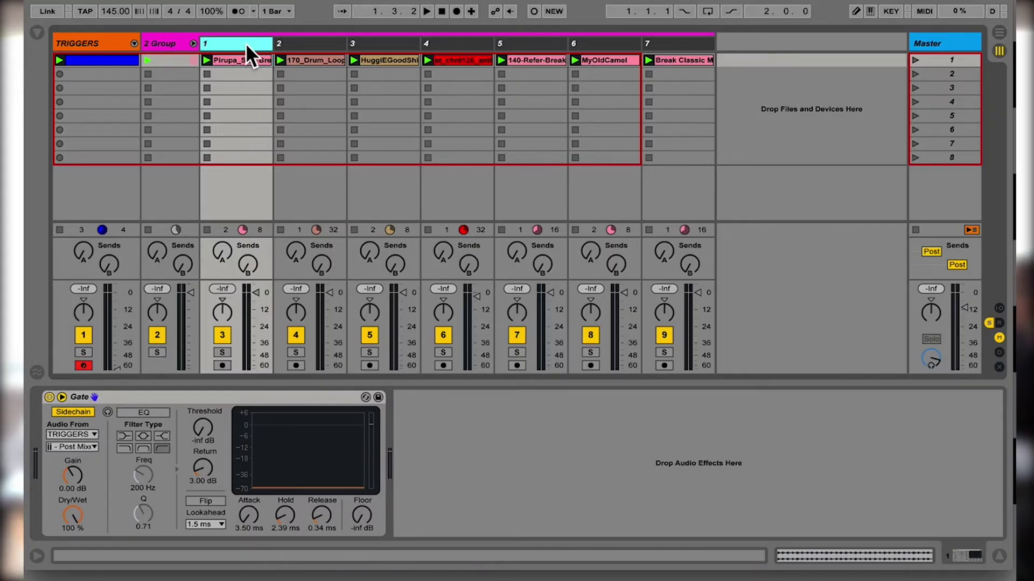
left_click(86, 36)
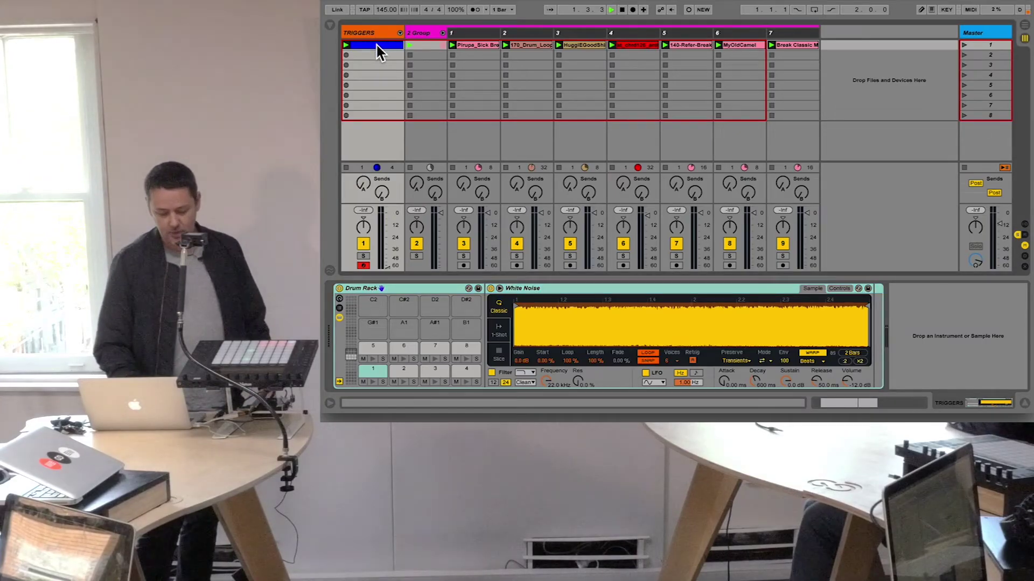
Draw D#1, C#1, E1 and C1 trigger notes across the first bar of the TRIGGERS clip.
left_click(376, 45)
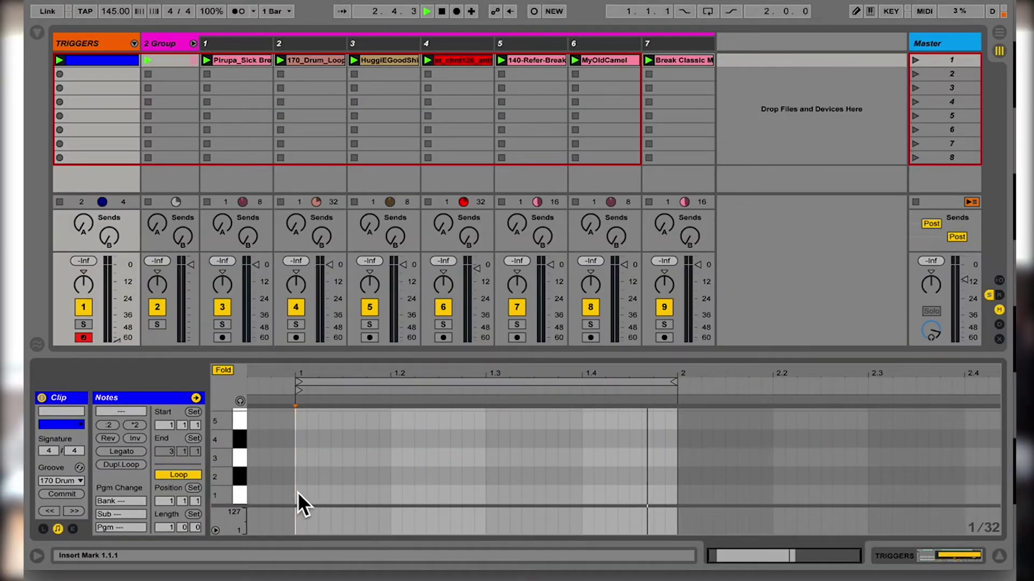
double_click(523, 357)
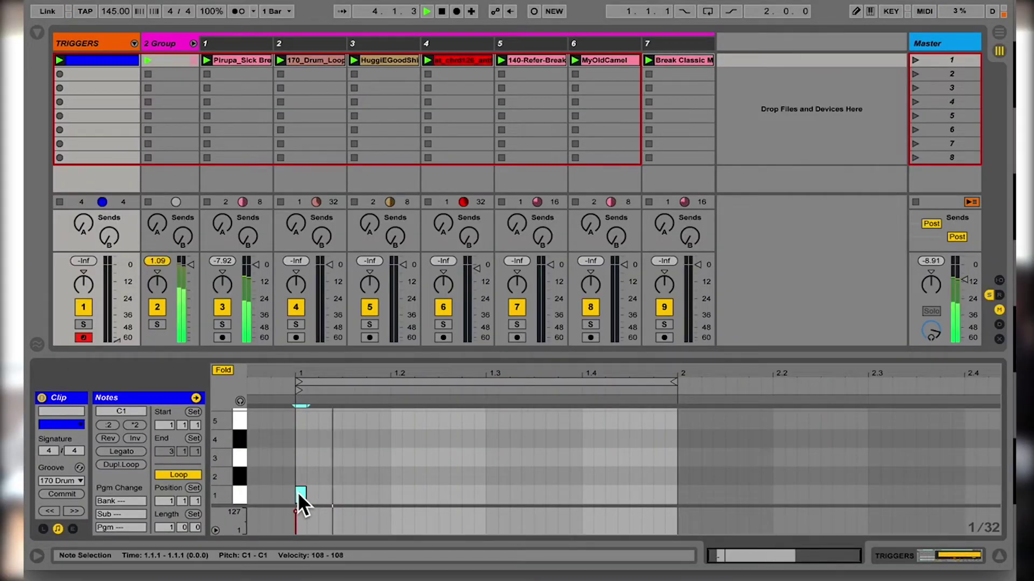
key("Up")
key("Up")
key("Up")
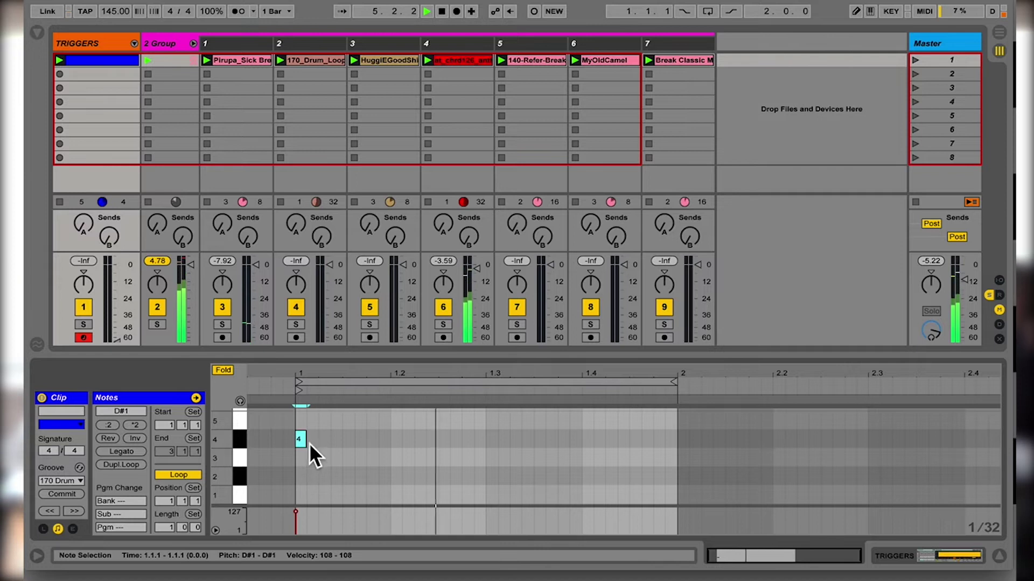
left_click_drag(303, 439, 387, 437)
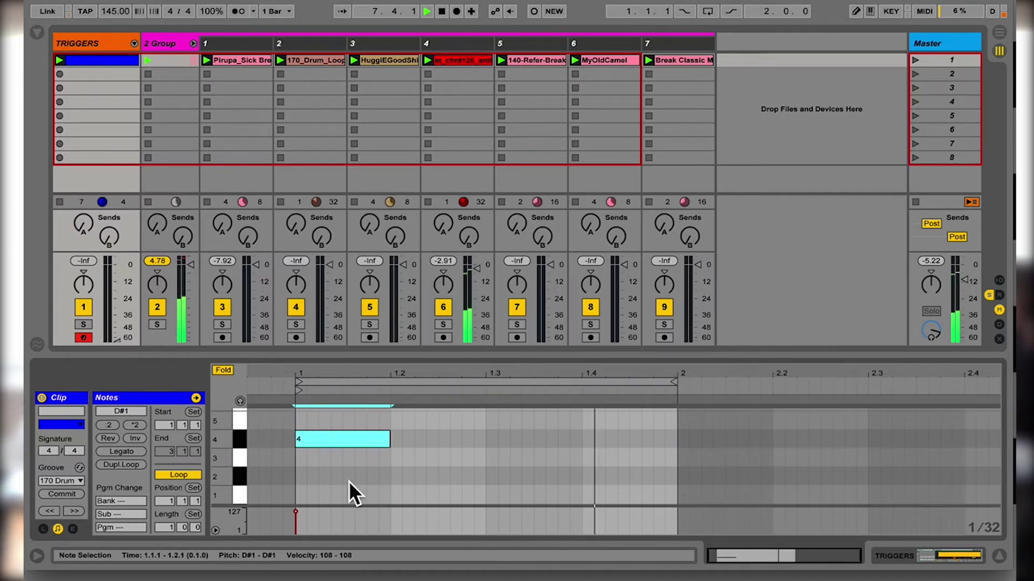
left_click_drag(348, 480, 415, 485)
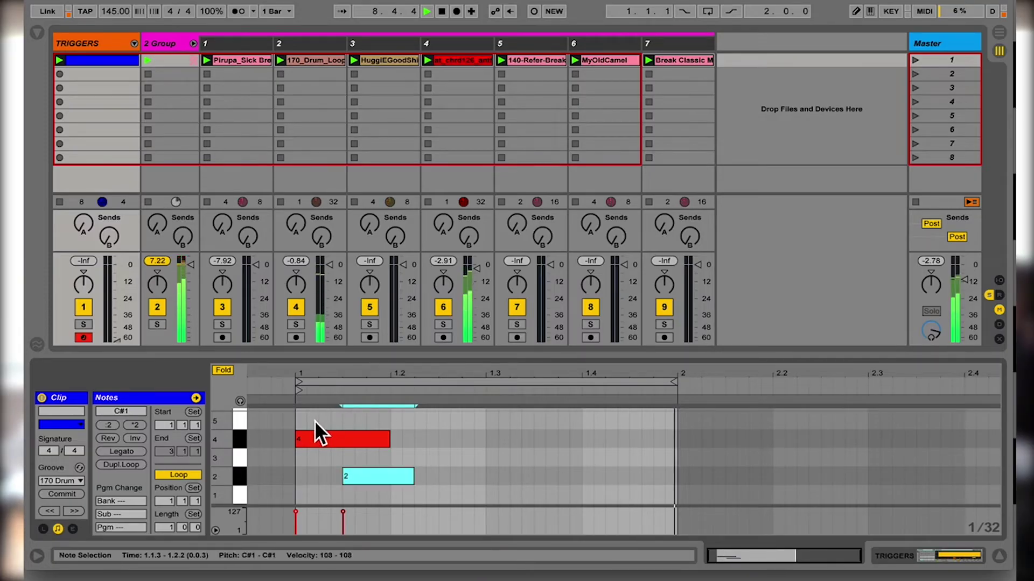
left_click_drag(315, 419, 389, 420)
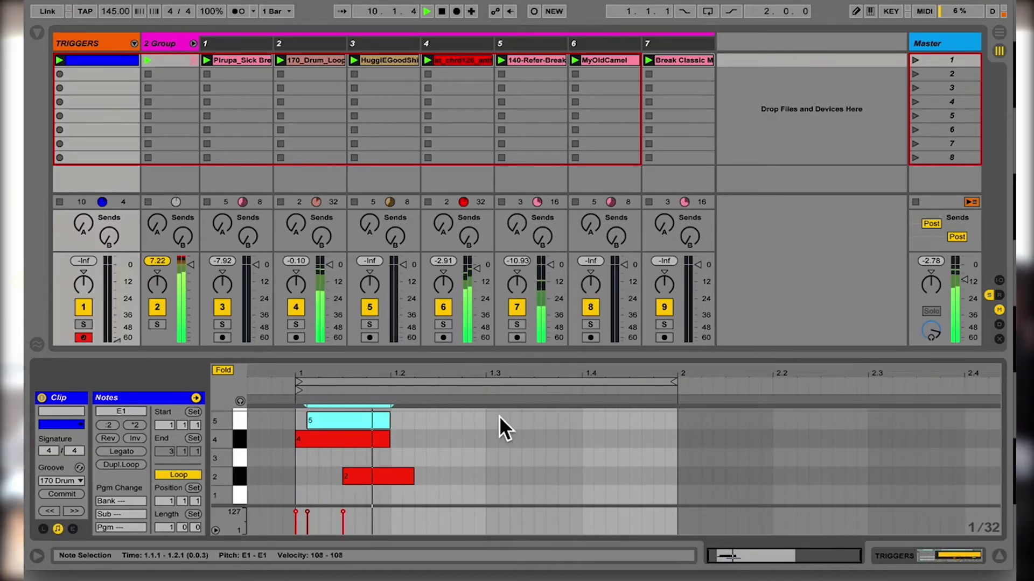
mouse_move(490, 418)
left_mouse_down()
mouse_move(544, 419)
mouse_move(563, 450)
left_mouse_up()
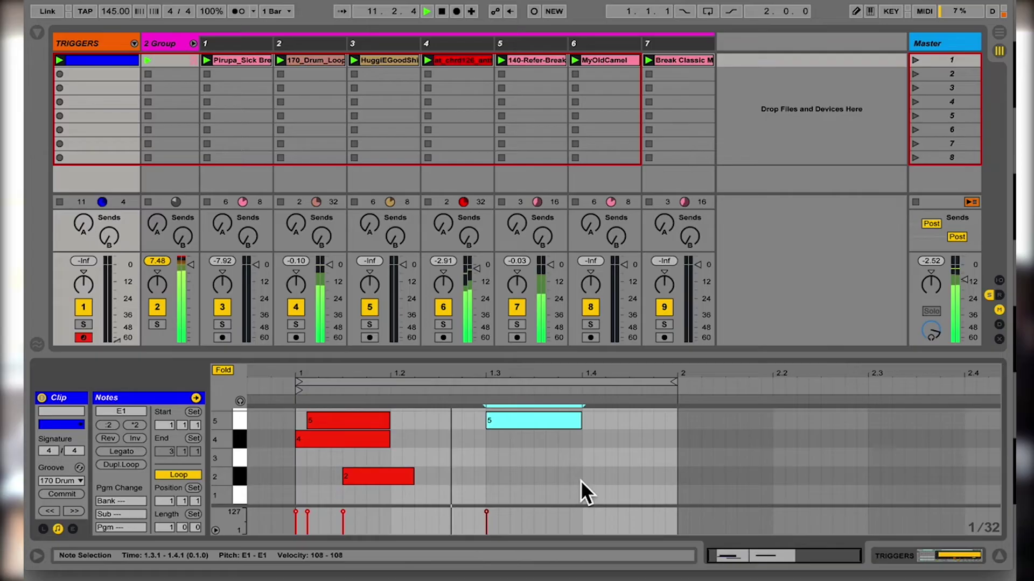
left_click_drag(584, 495, 663, 492)
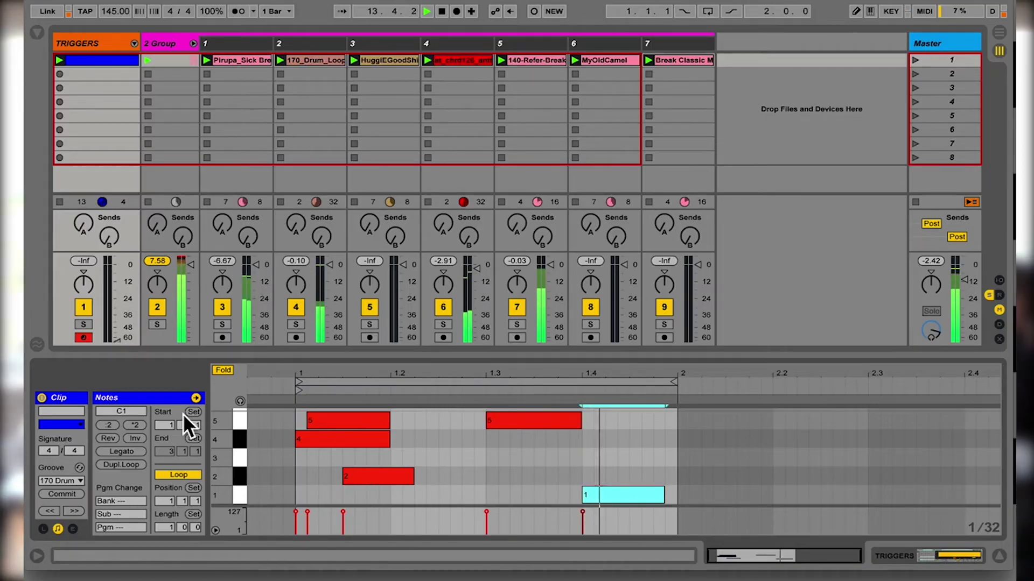
Add F1 (1.2–1.3), F#1 (1.1–1.2) and C1 (1.1.2–1.2.3) notes to finish the pattern.
left_click_drag(221, 428, 213, 428)
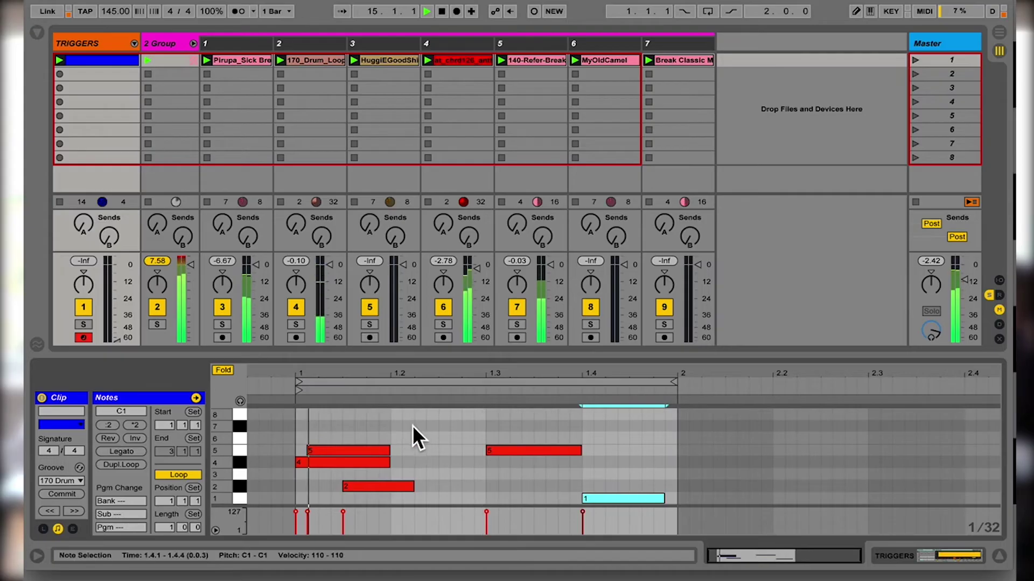
left_click_drag(393, 435, 485, 443)
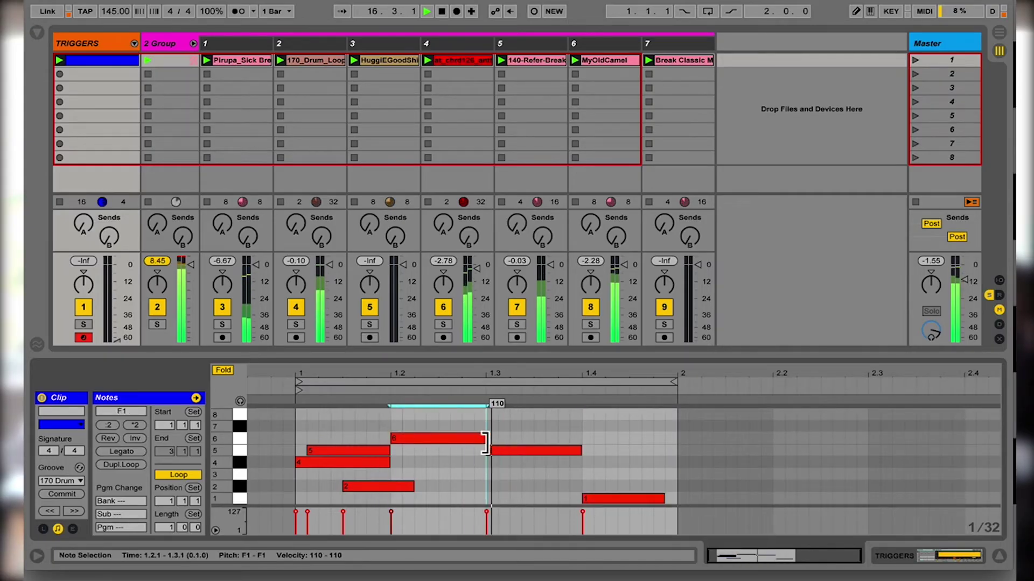
left_click(300, 423)
left_click_drag(299, 422, 386, 430)
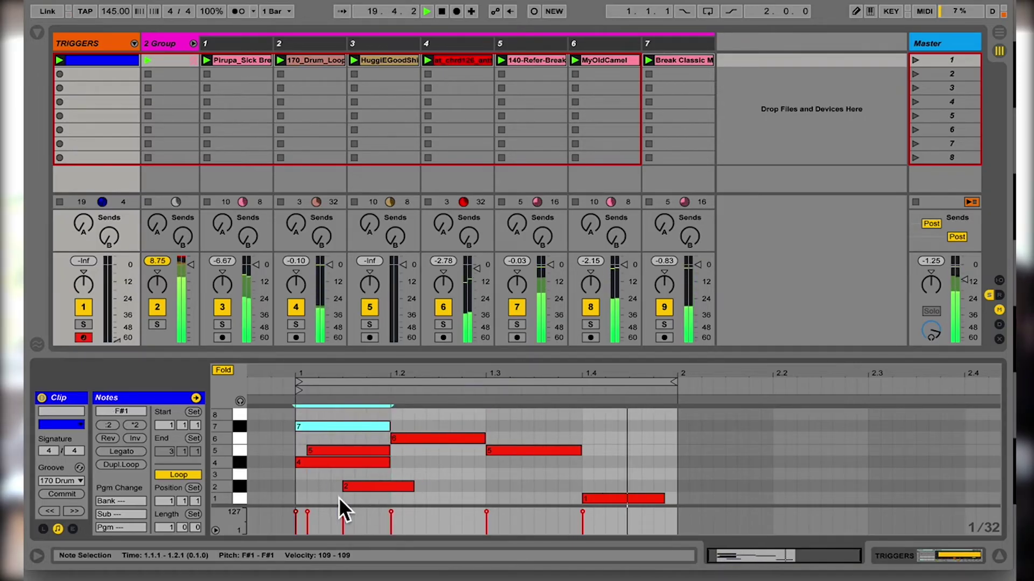
left_click(319, 499)
left_click_drag(319, 499, 431, 496)
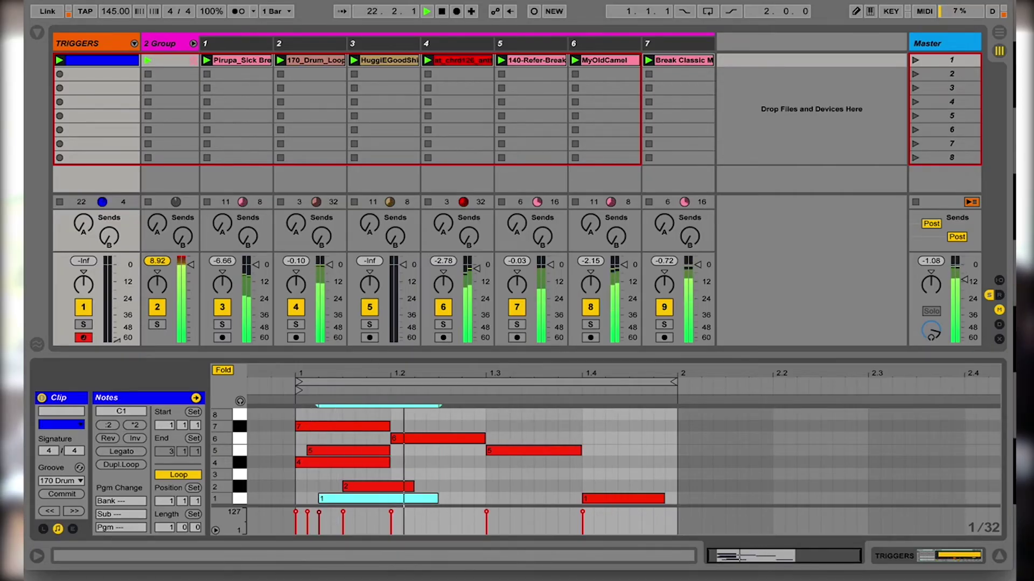
left_click(89, 57)
Duplicate the TRIGGERS clip into the second slot.
left_click_drag(88, 56, 55, 71)
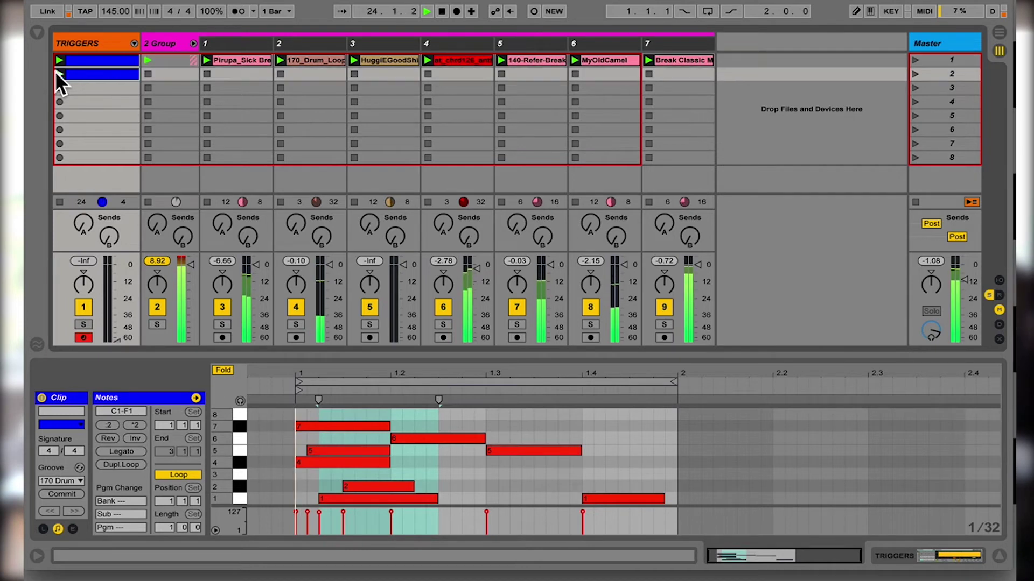
left_click(134, 437)
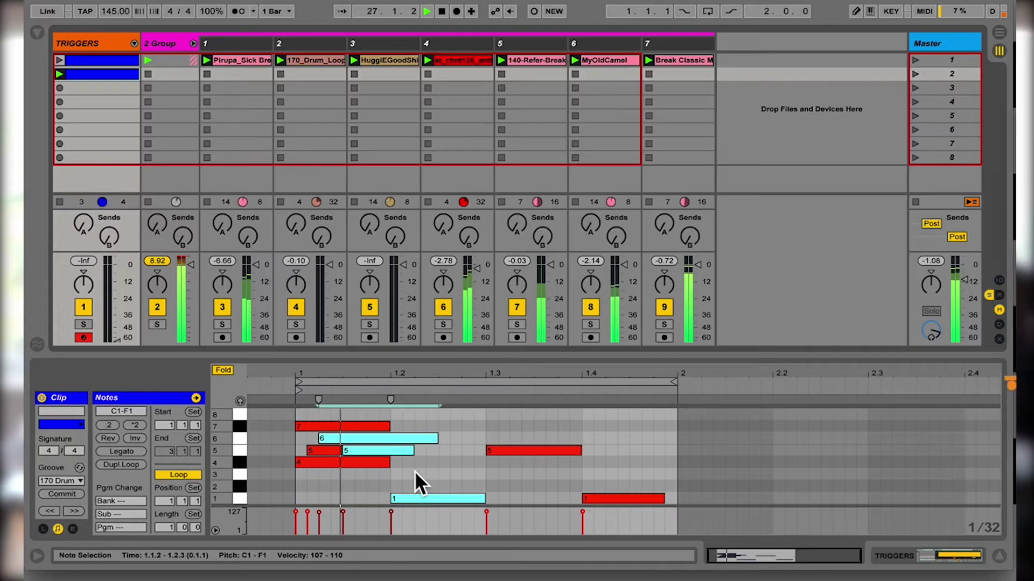
key("ctrl+a")
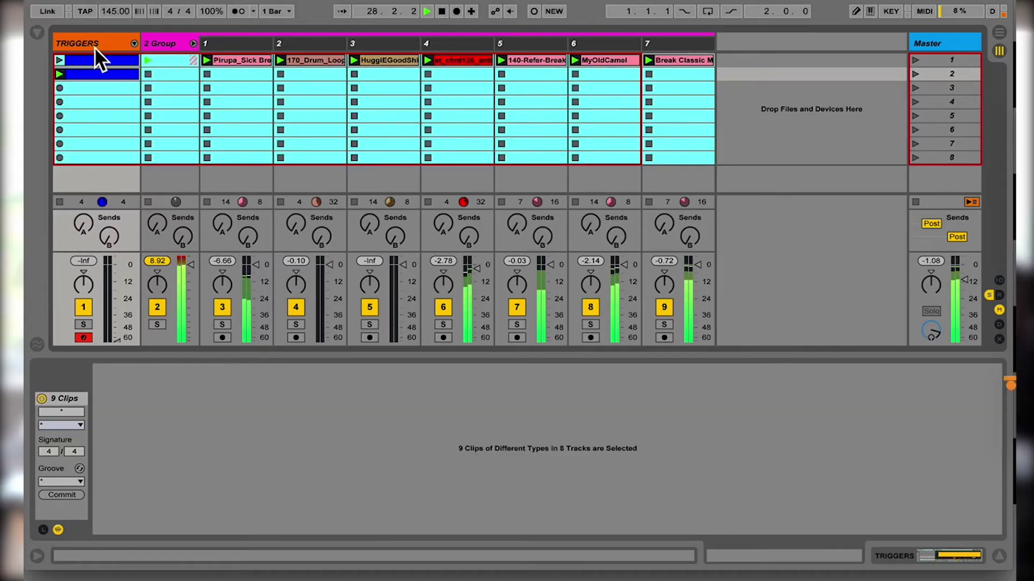
Reverse all notes of the second TRIGGERS clip in time, restoring their original pitches.
left_click(104, 75)
left_click(422, 424)
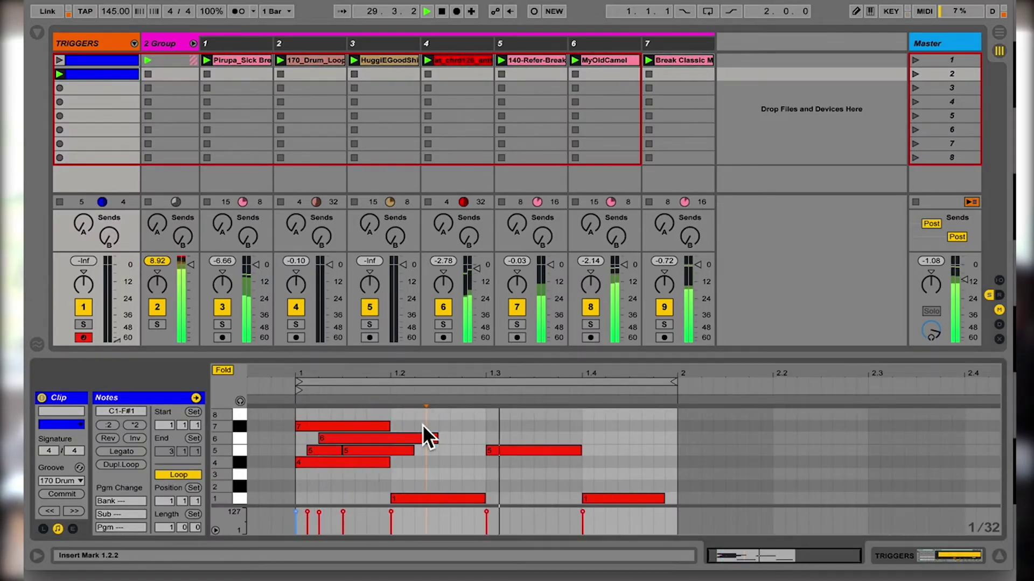
key("ctrl+a")
left_click(137, 437)
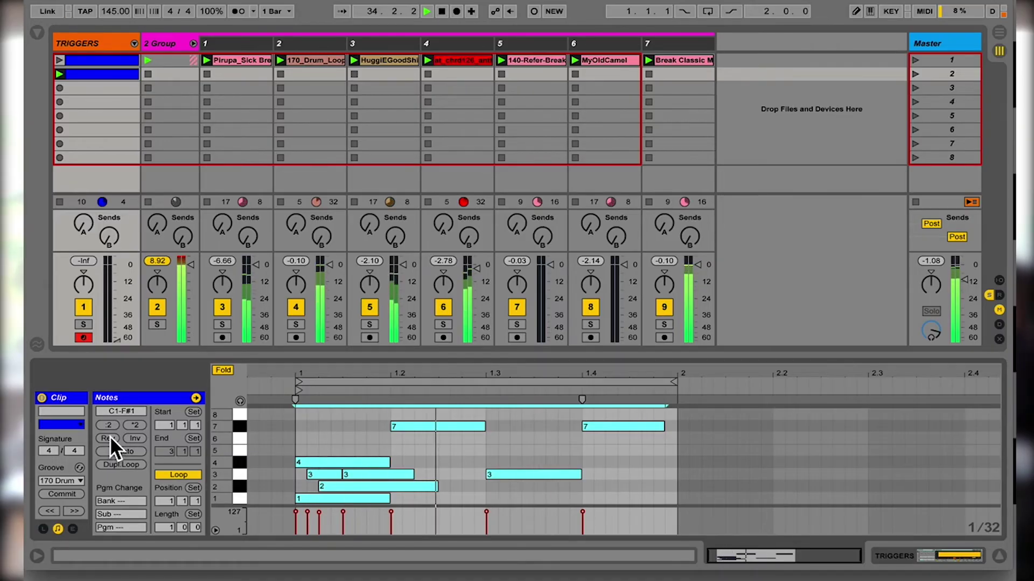
left_click(110, 436)
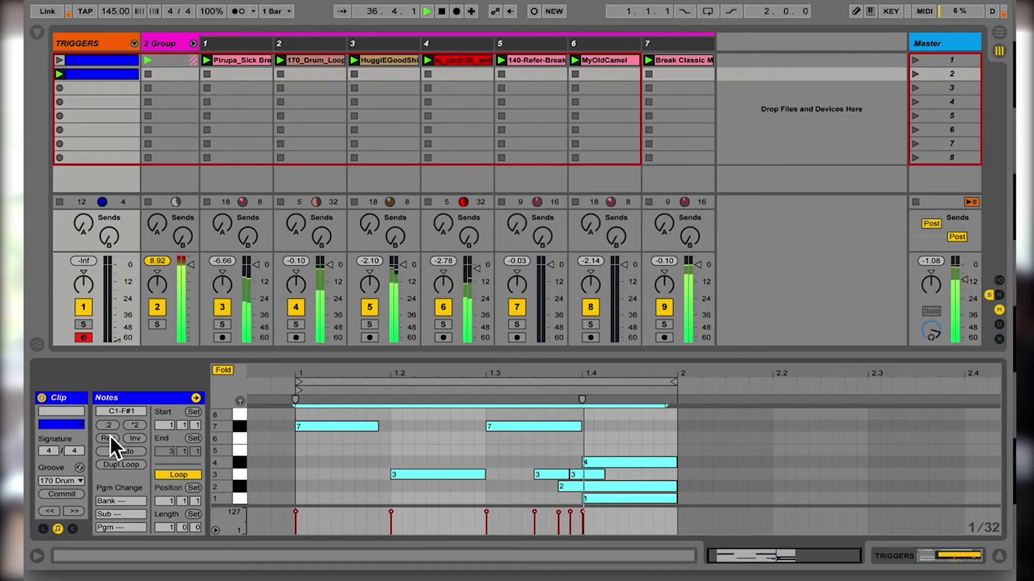
left_click(135, 436)
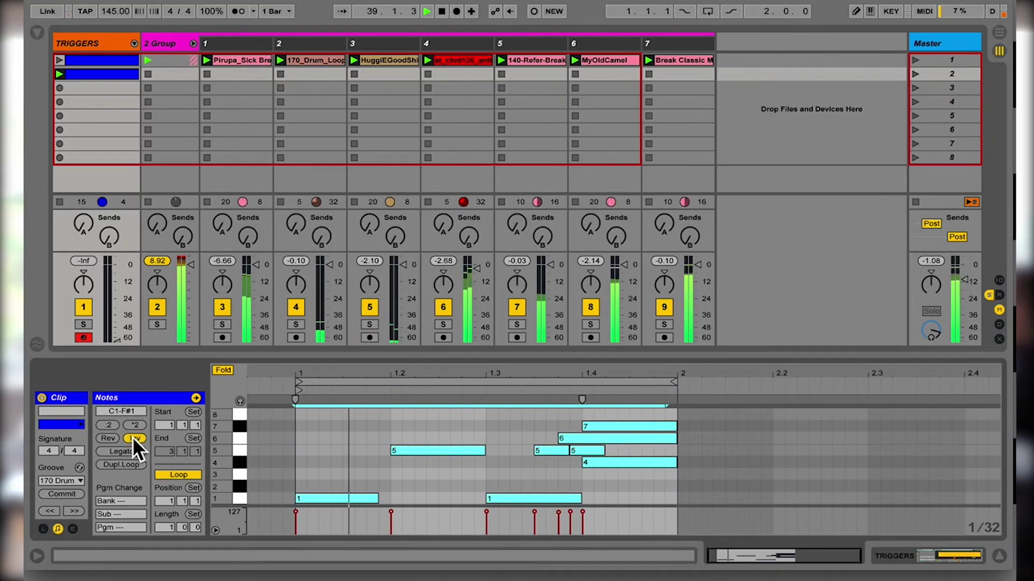
left_click(133, 437)
left_click(133, 437)
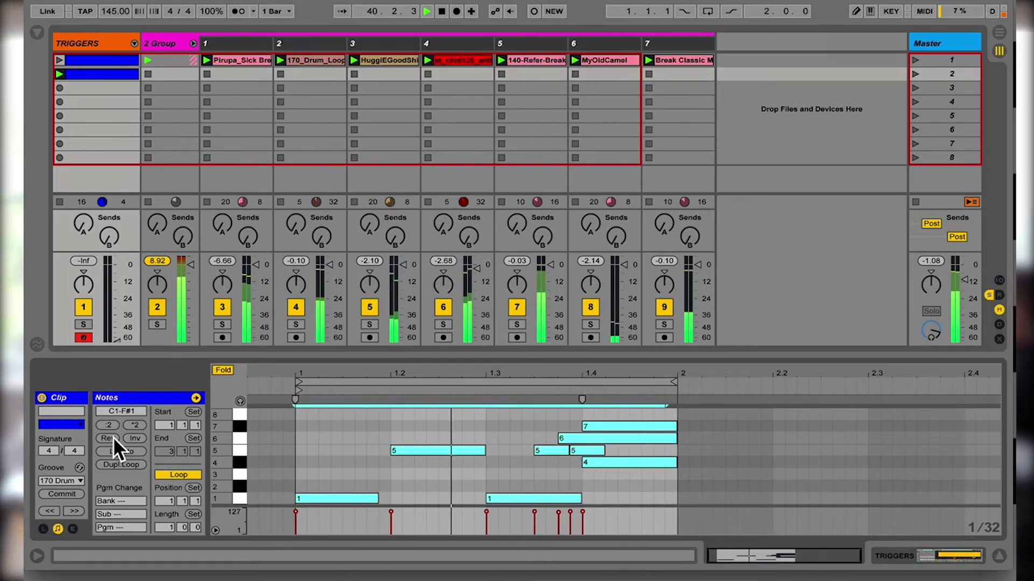
Halve the trigger clip's loop to one beat and place it from 1.3 to 1.4.
left_click(411, 382)
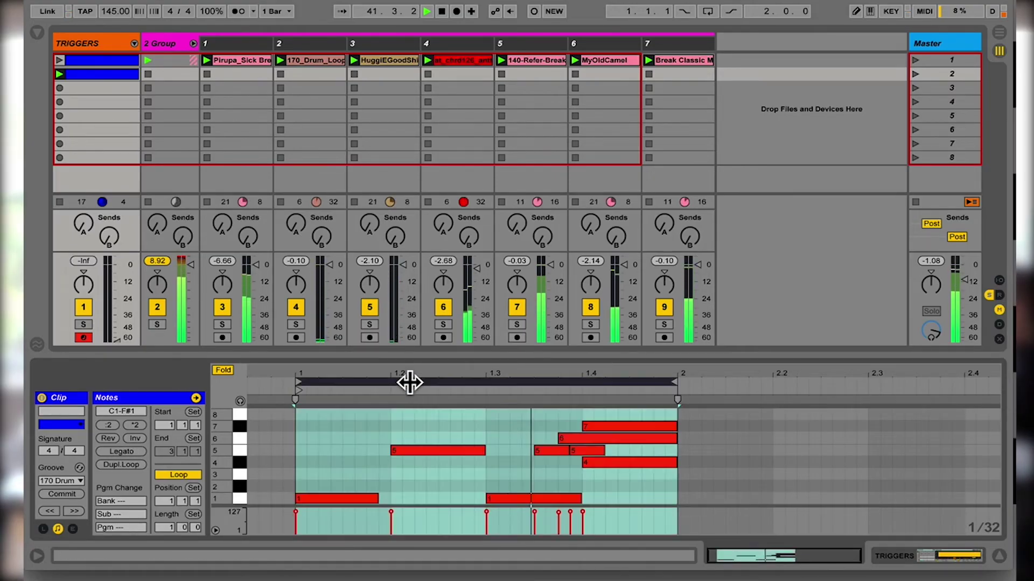
key("ctrl+Down")
key("ctrl+Down")
key("Down")
key("Down")
key("Down")
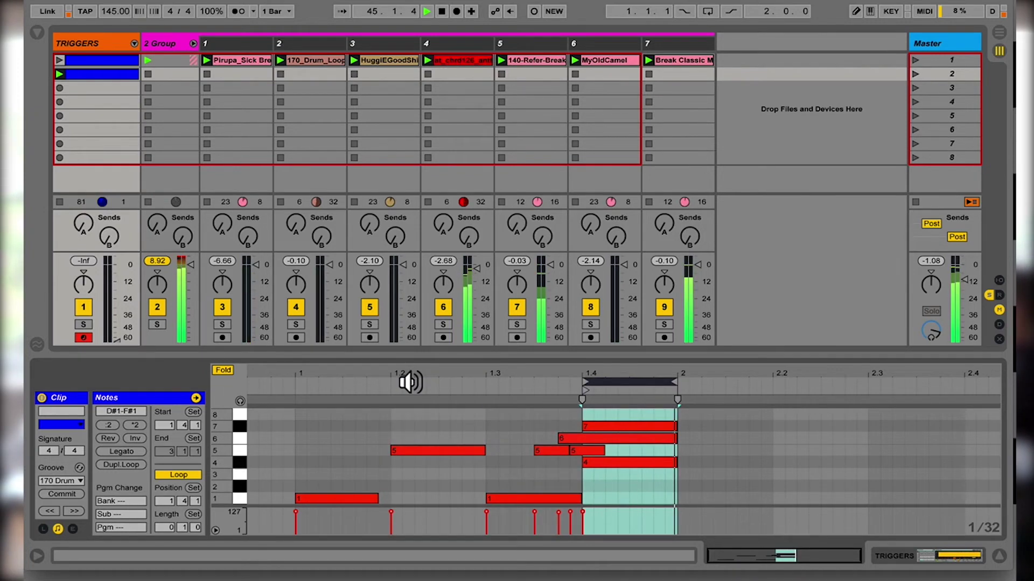
key("Up")
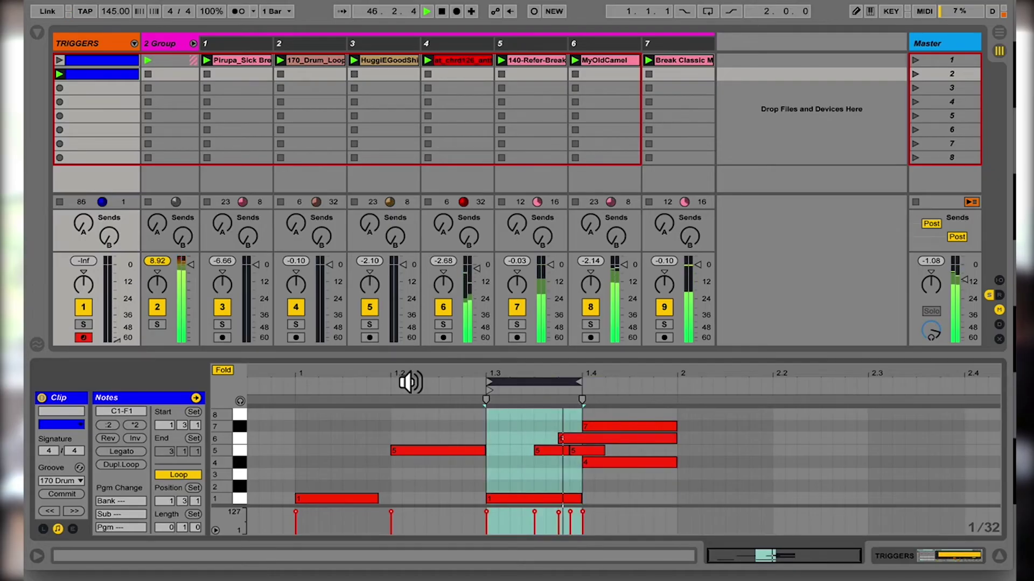
key("Down")
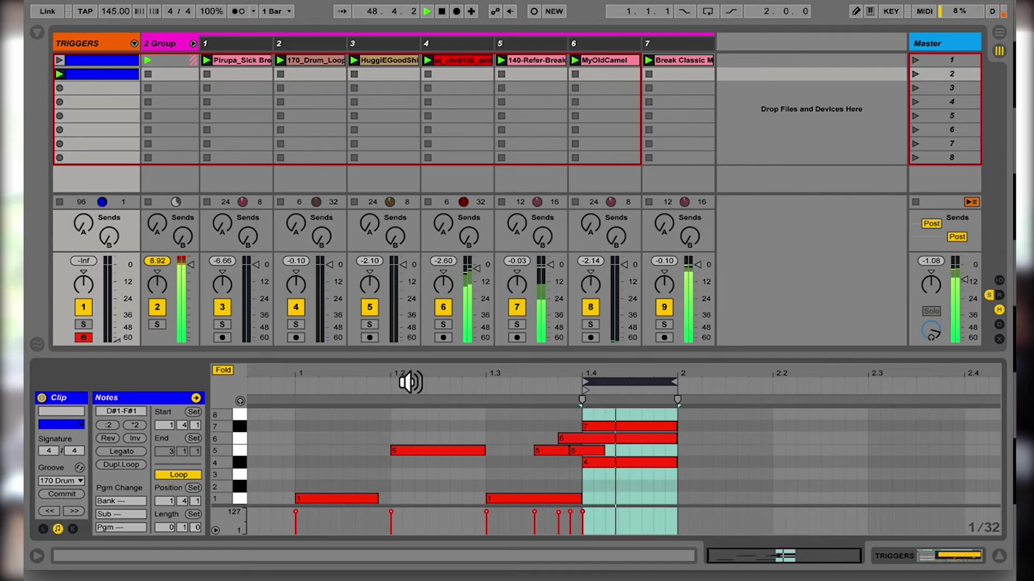
key("Up")
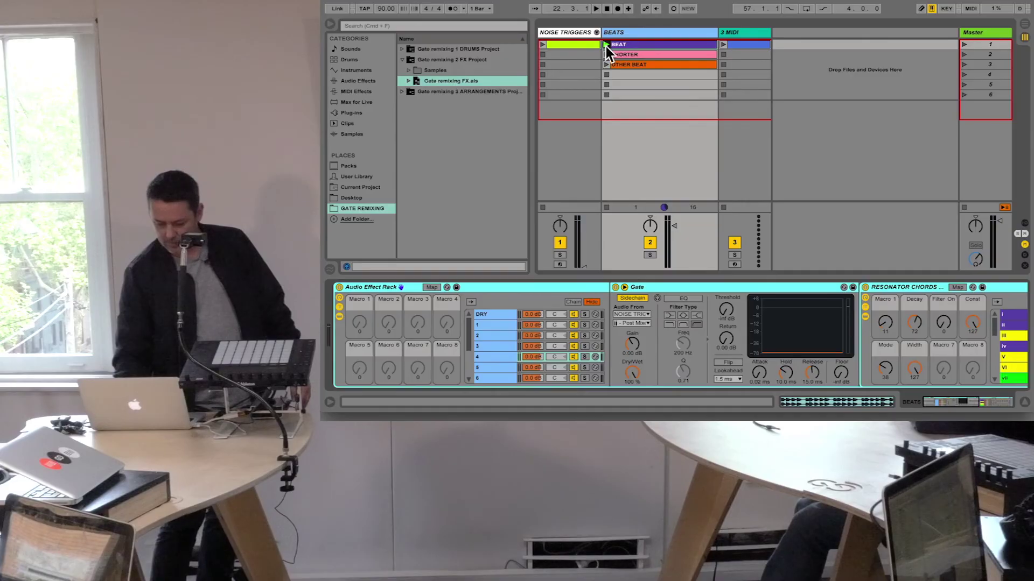
Play the BEAT loop and step through the rack's DRY, 1 and 2 chains, ending on chain 1.
left_click(608, 44)
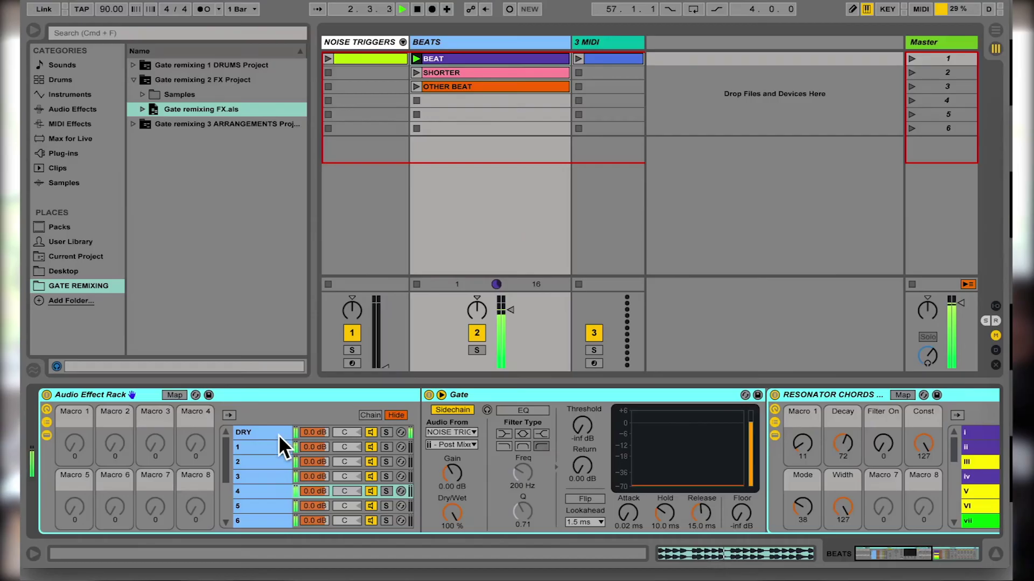
left_click(507, 315)
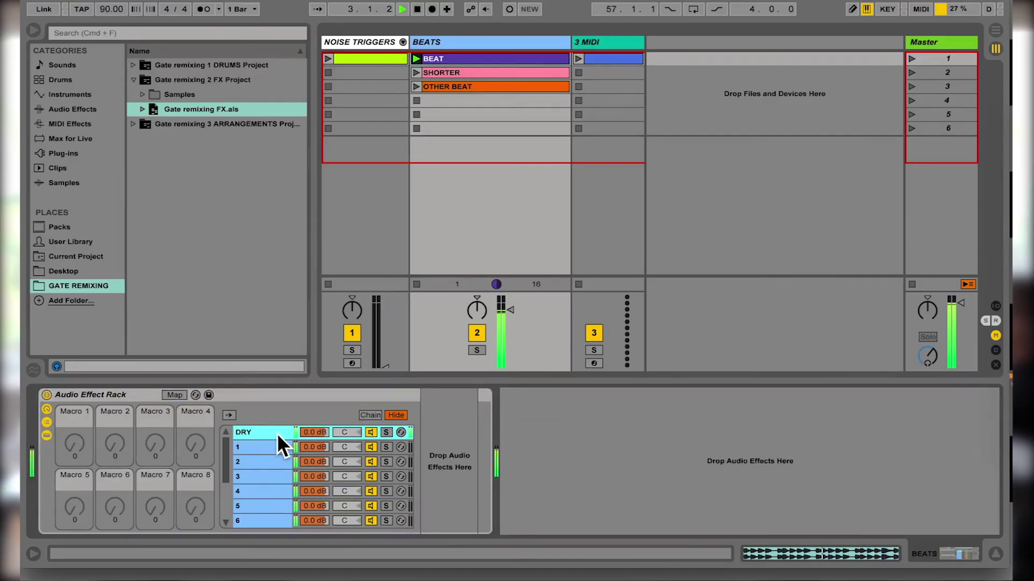
key("Down")
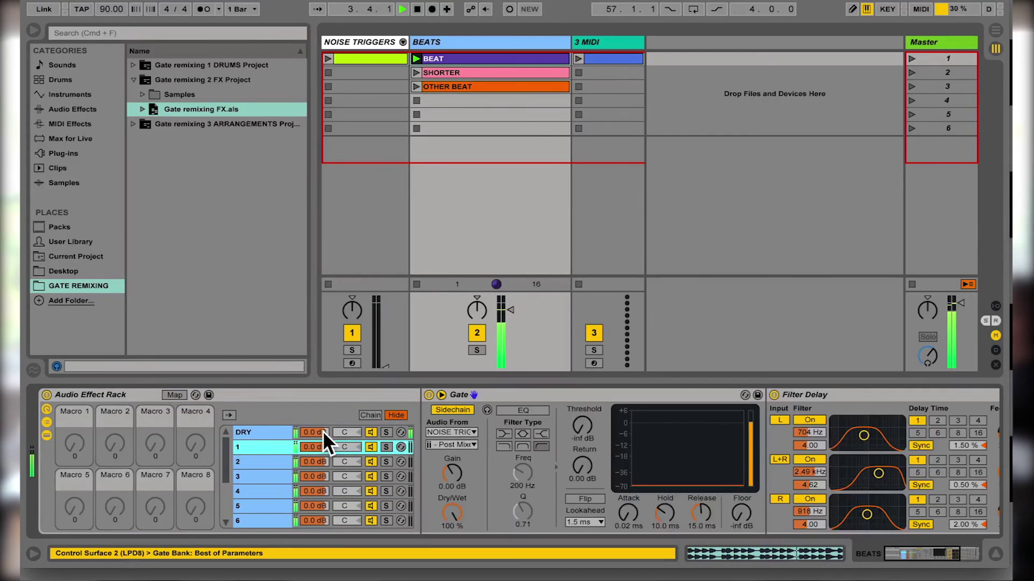
key("Down")
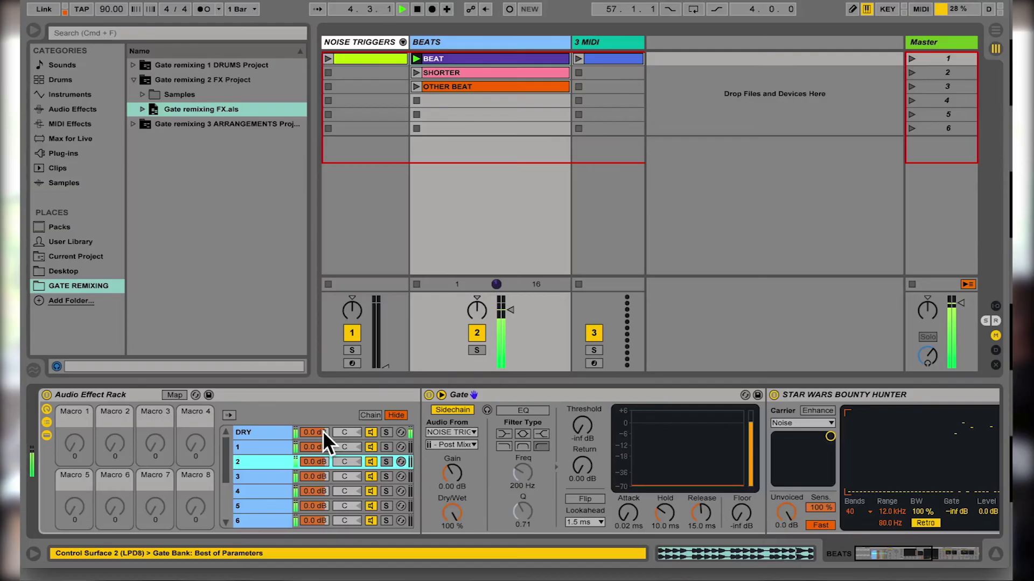
key("Up")
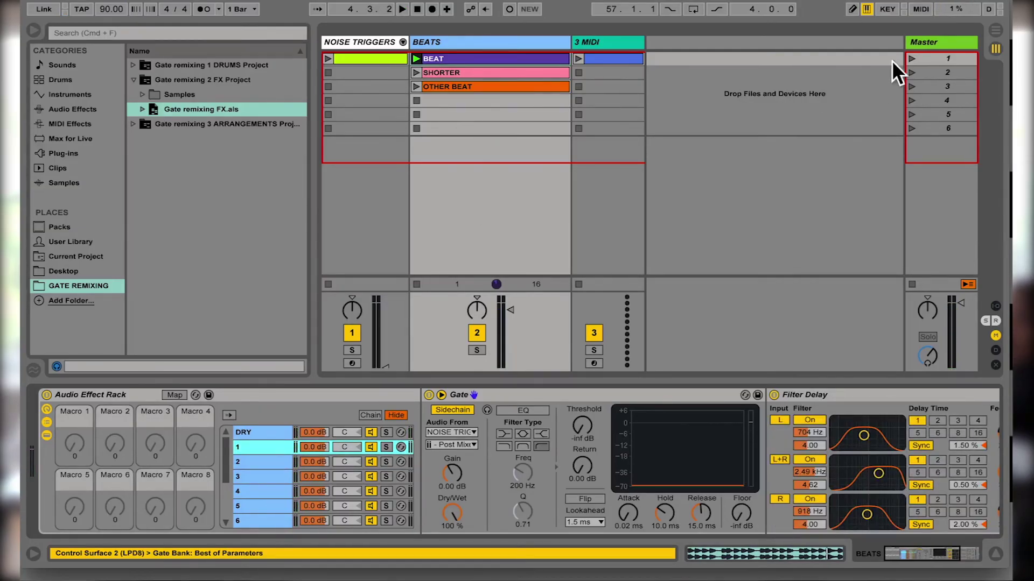
Launch scene 1, enlarge the NOISE TRIGGERS note editor, and switch the beats to SHORTER.
left_click(912, 56)
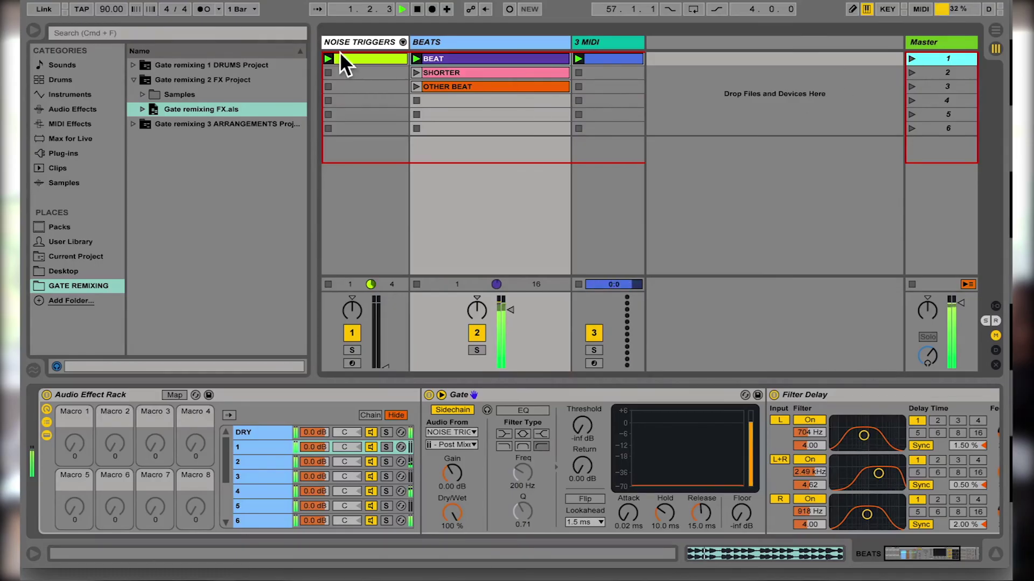
left_click(351, 59)
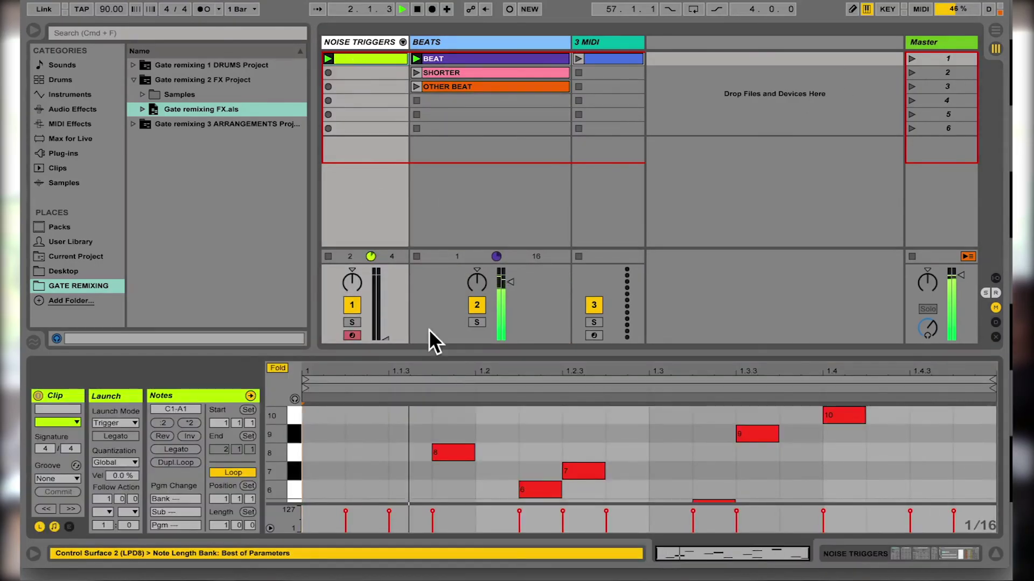
left_click_drag(431, 351, 432, 312)
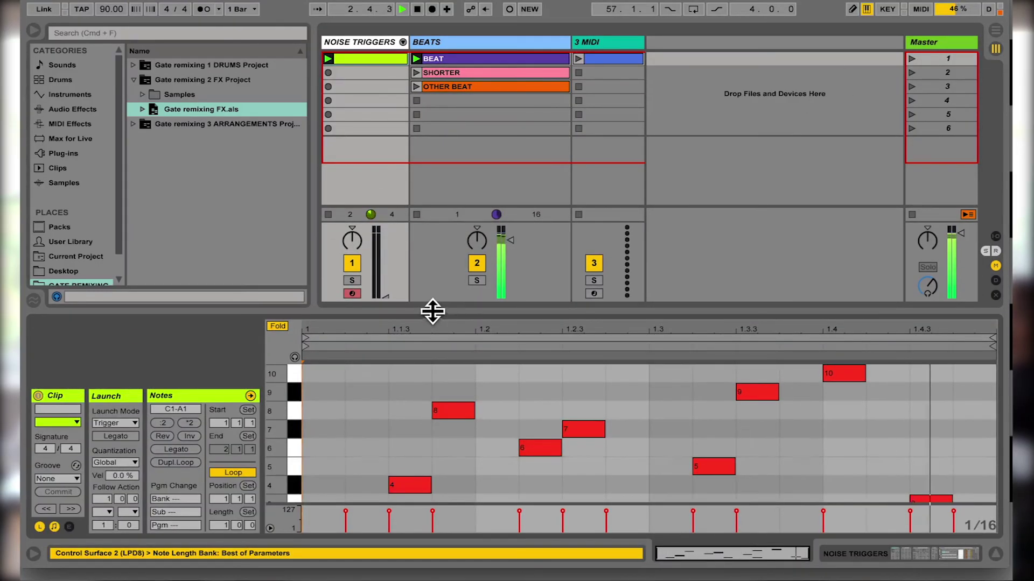
left_click(414, 72)
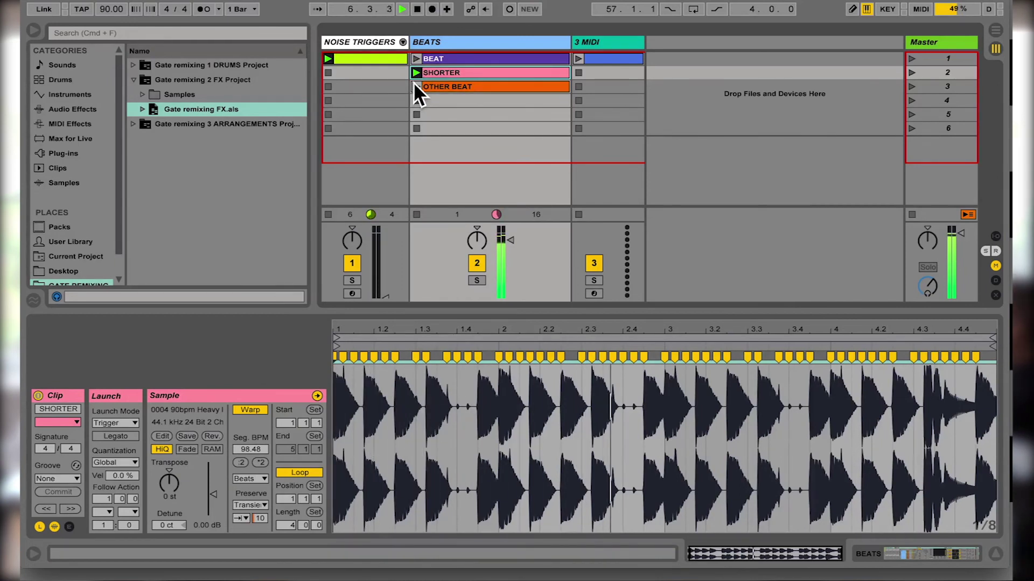
Switch beats to OTHER BEAT then back to BEAT, and duplicate NOISE TRIGGERS into the next slot.
left_click(415, 86)
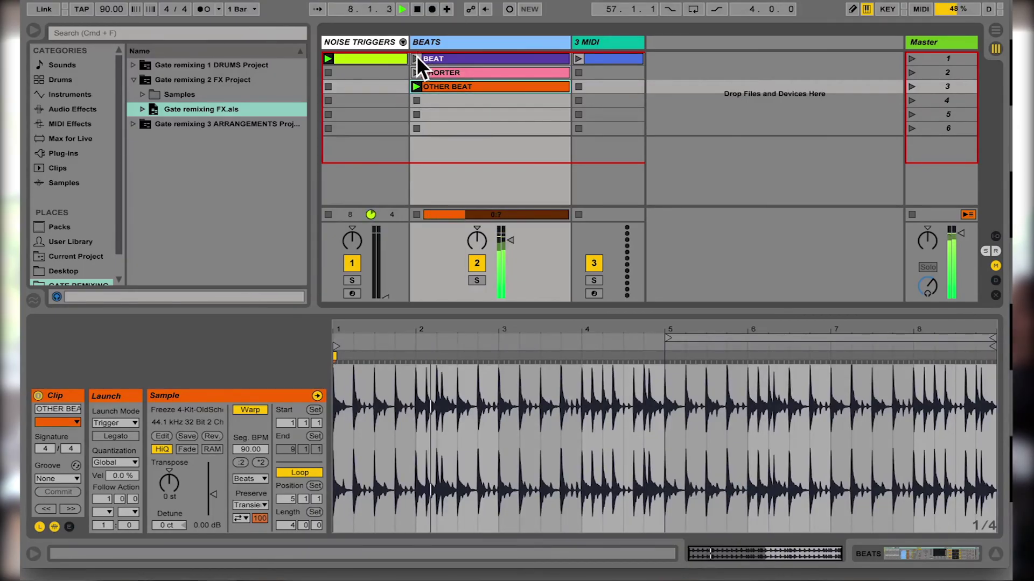
left_click(415, 57)
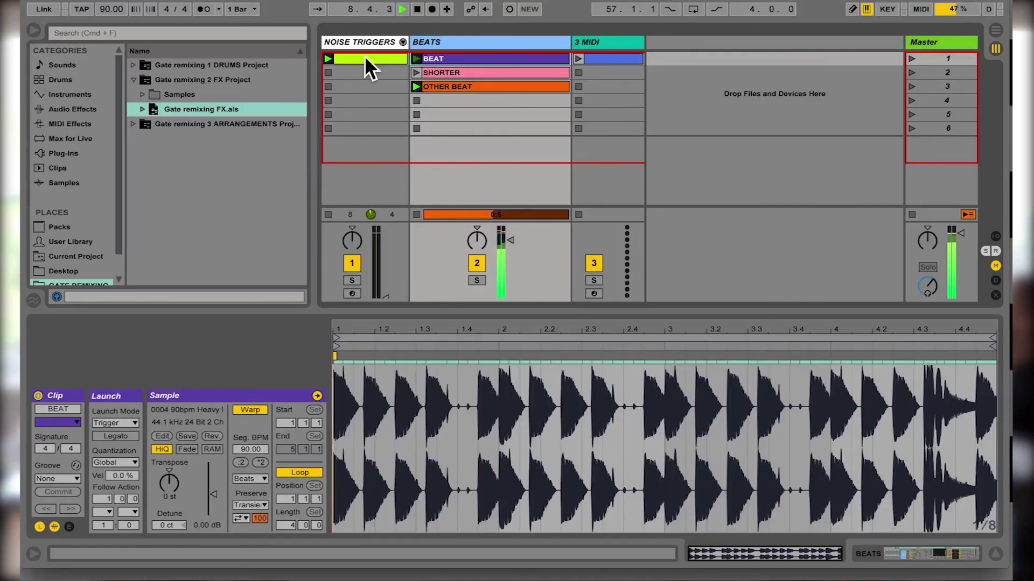
left_click(364, 56)
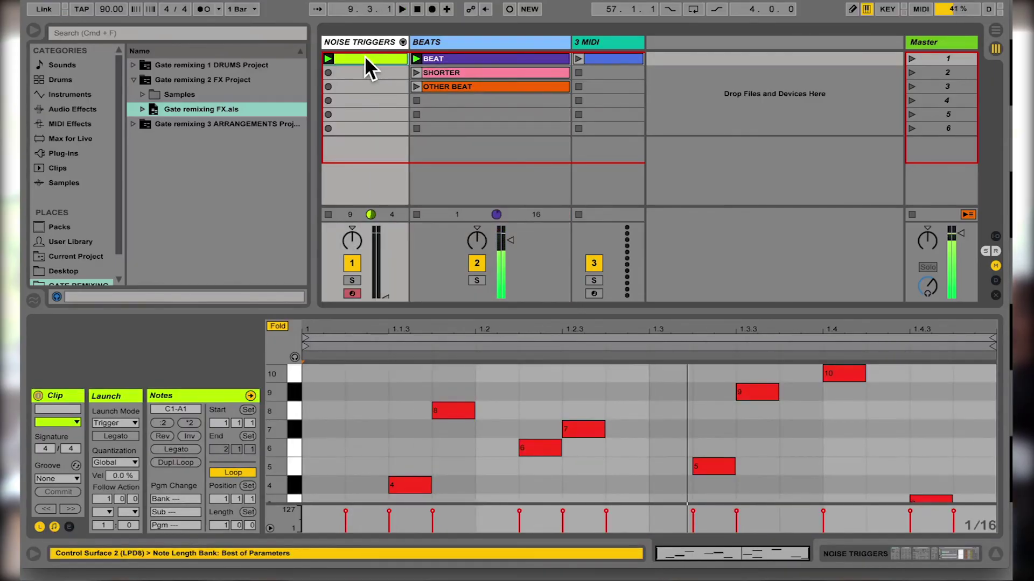
key("super+d")
left_click(359, 72)
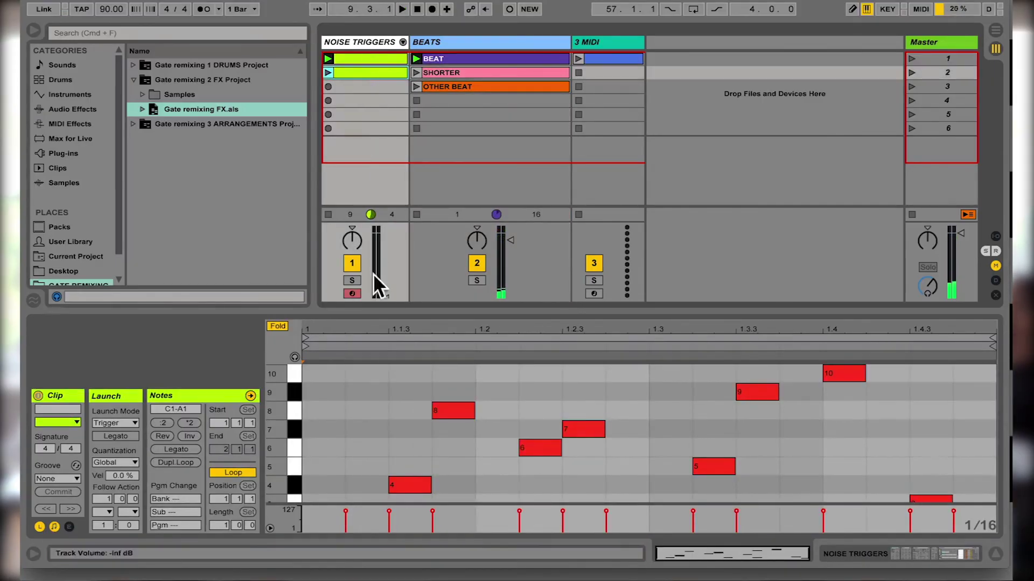